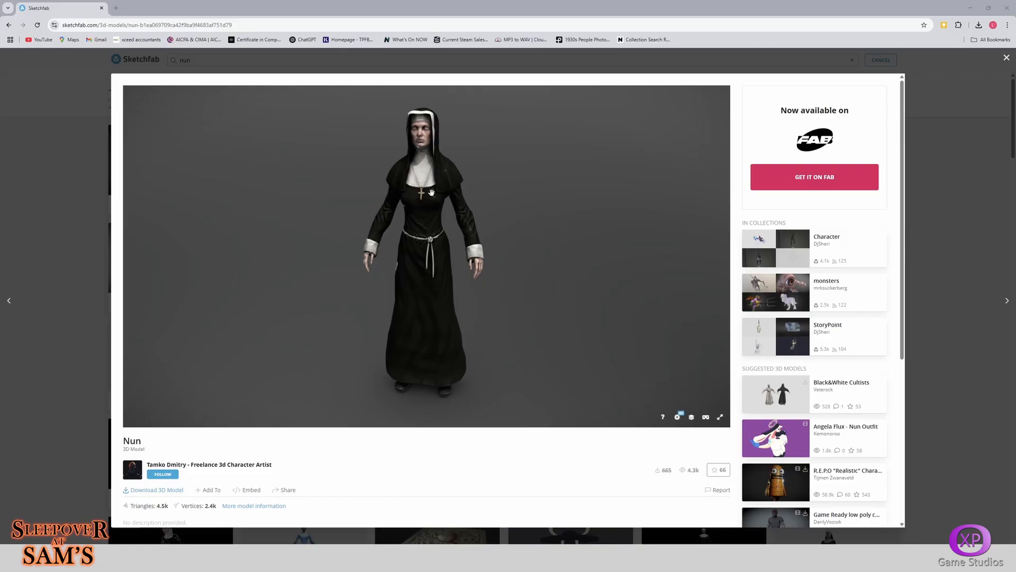
# Switch to Unreal Editor, open the Fab marketplace in a maximized window and search it for nun.
pyautogui.moveTo(536, 280); pyautogui.dragTo(192, 100)
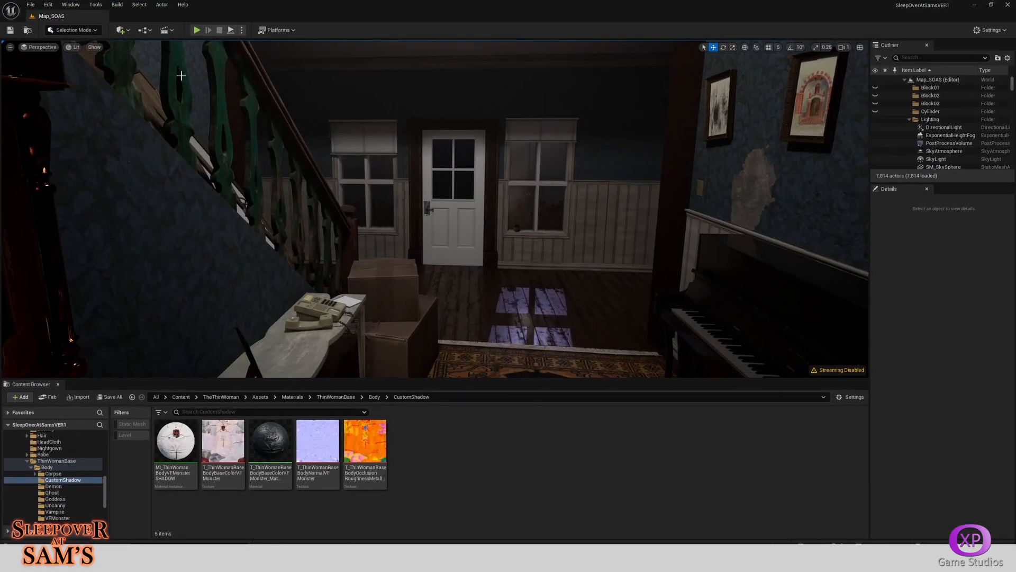
pyautogui.click(70, 5)
pyautogui.click(104, 264)
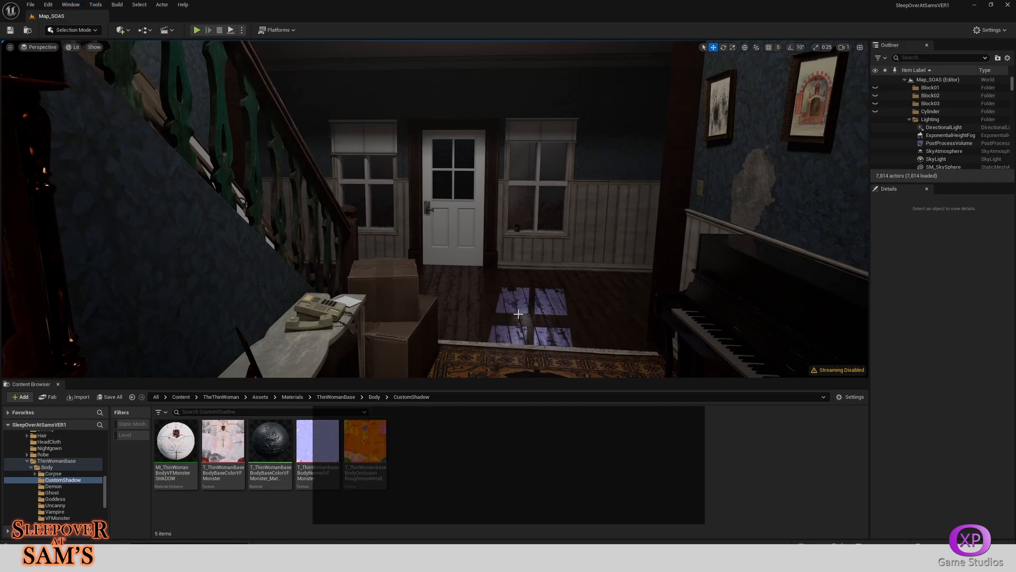
pyautogui.moveTo(129, 21); pyautogui.dragTo(180, 139)
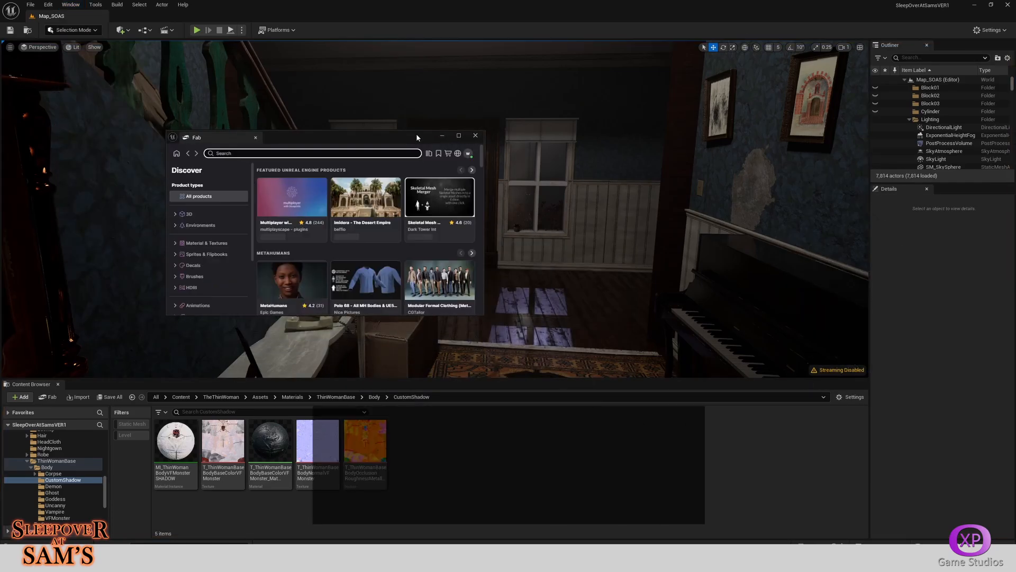
pyautogui.click(457, 138)
pyautogui.click(196, 22)
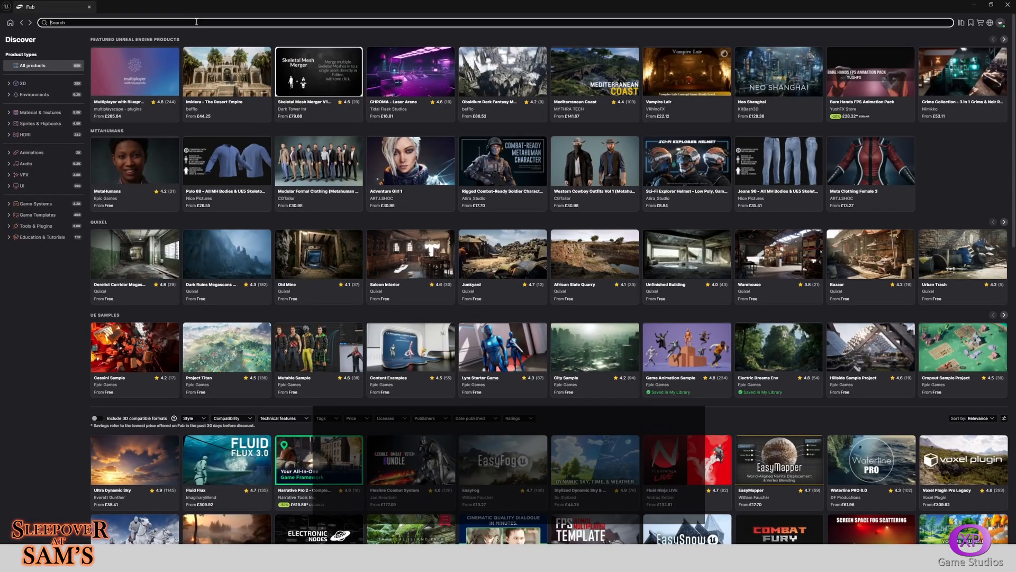
pyautogui.write('nun')
pyautogui.press('Return')
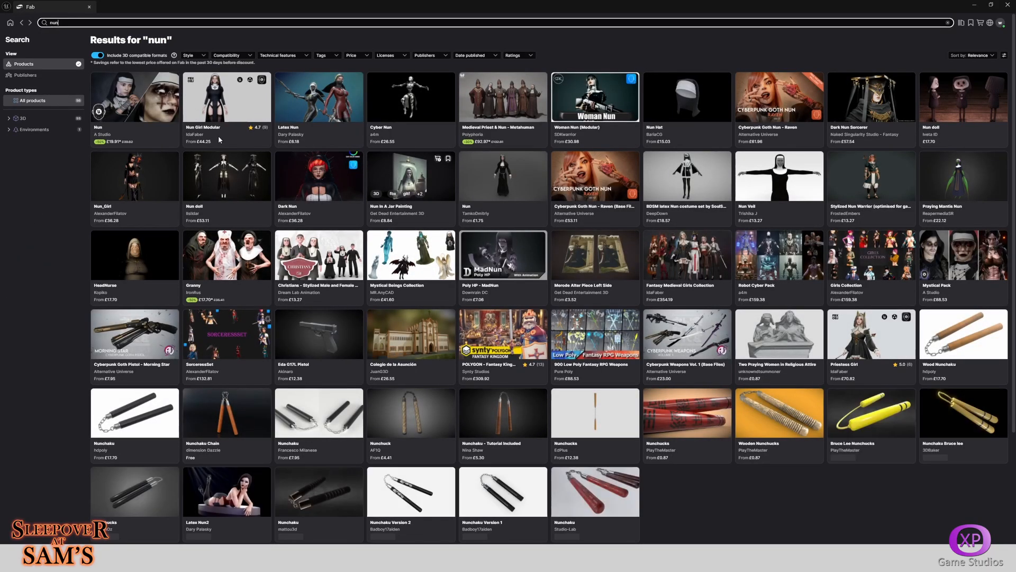
pyautogui.click(233, 108)
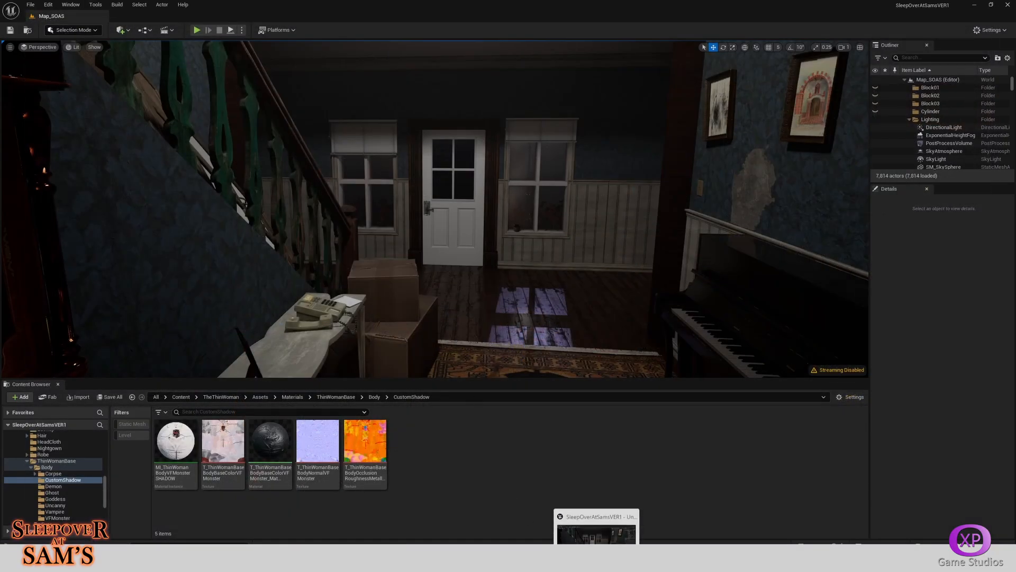
# Return to the Sketchfab page of the Nun model and examine the model, its licence and its details.
pyautogui.press('super+Tab')
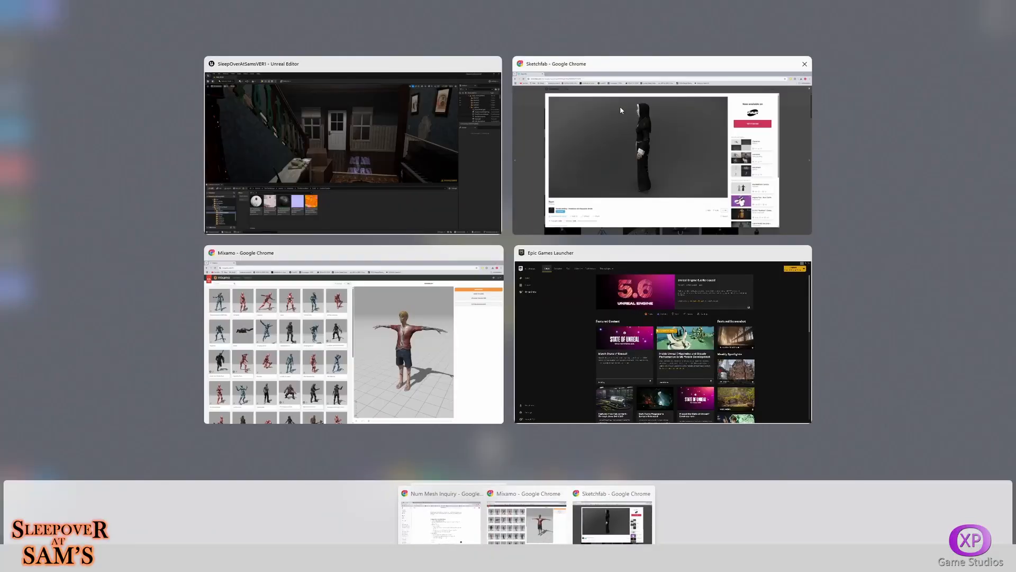
pyautogui.click(620, 106)
pyautogui.moveTo(480, 241)
pyautogui.mouseDown()
pyautogui.moveTo(538, 243)
pyautogui.moveTo(585, 227)
pyautogui.moveTo(531, 252)
pyautogui.moveTo(490, 243)
pyautogui.moveTo(519, 240)
pyautogui.moveTo(460, 250)
pyautogui.mouseUp()
pyautogui.scroll(-2, 436, 449)
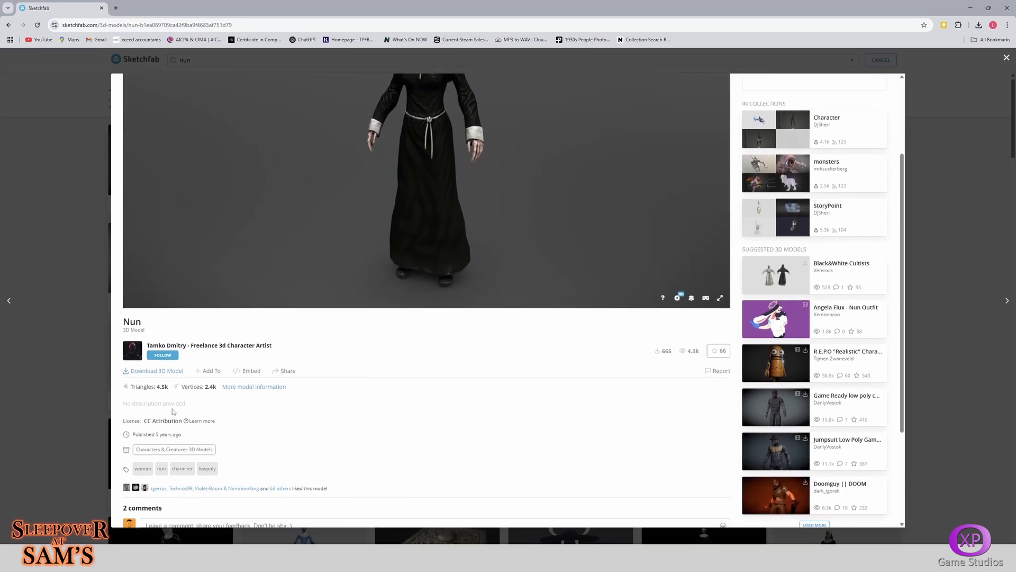
pyautogui.scroll(-2, 315, 430)
pyautogui.scroll(4, 539, 366)
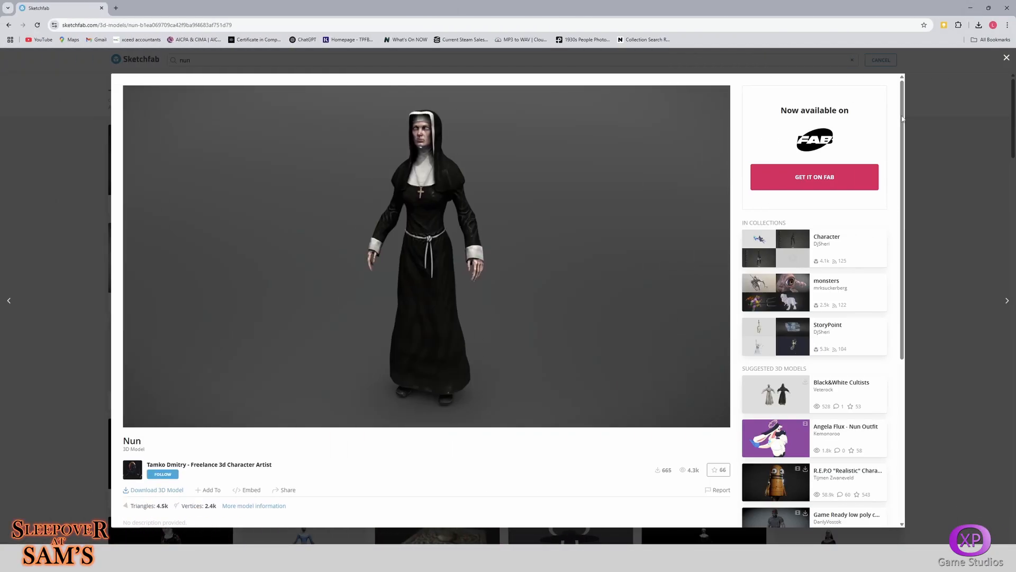
pyautogui.click(970, 6)
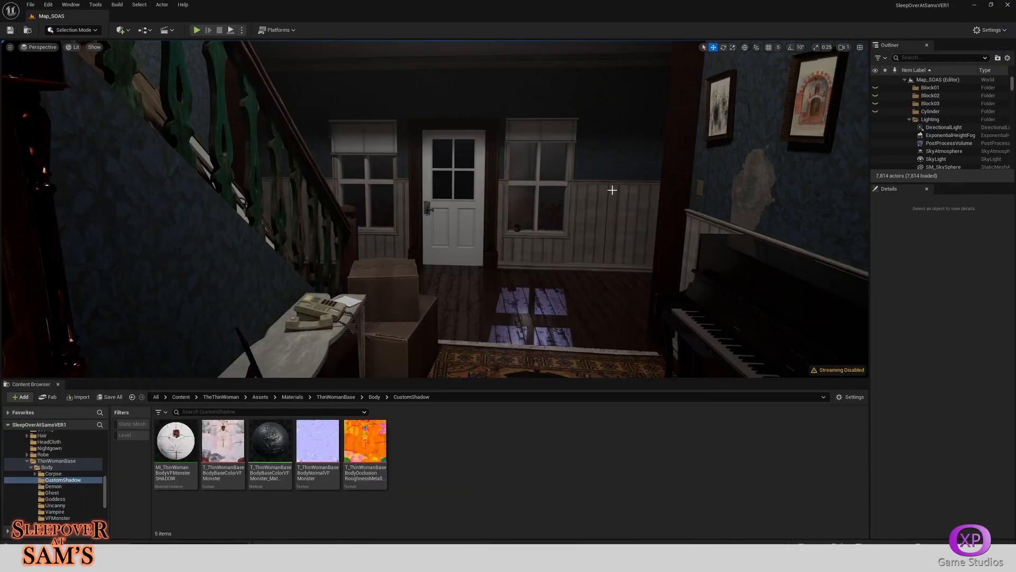
# Switch to Mixamo, upload the nun character file and accept its orientation in the Auto-Rigger.
pyautogui.moveTo(527, 560)
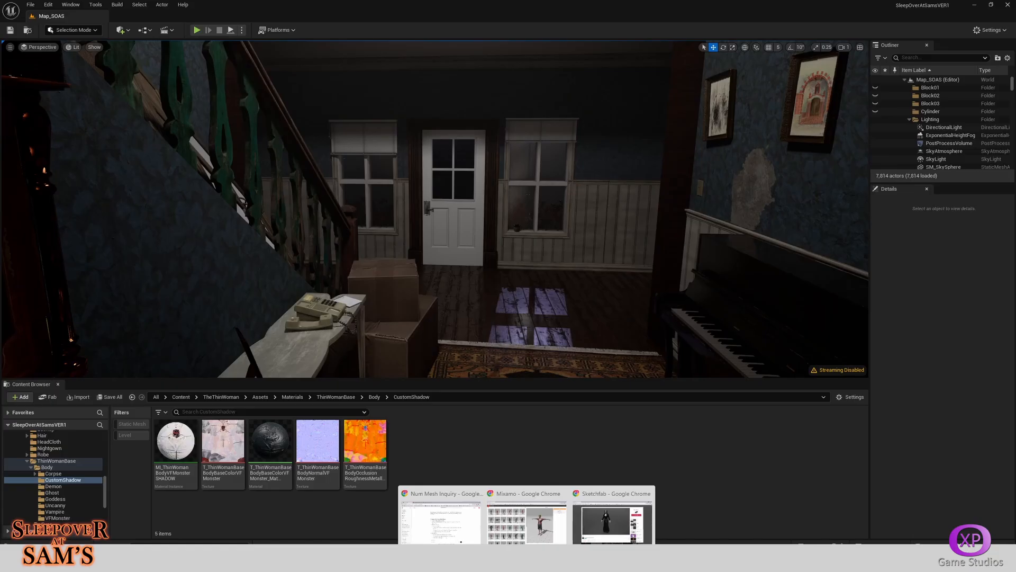
pyautogui.click(526, 521)
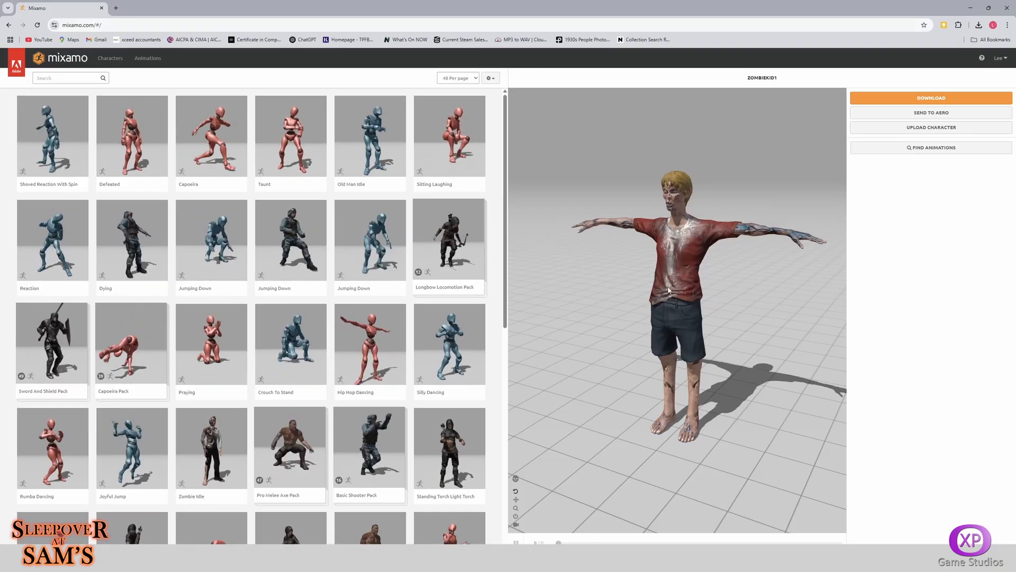
pyautogui.moveTo(695, 313); pyautogui.dragTo(676, 286)
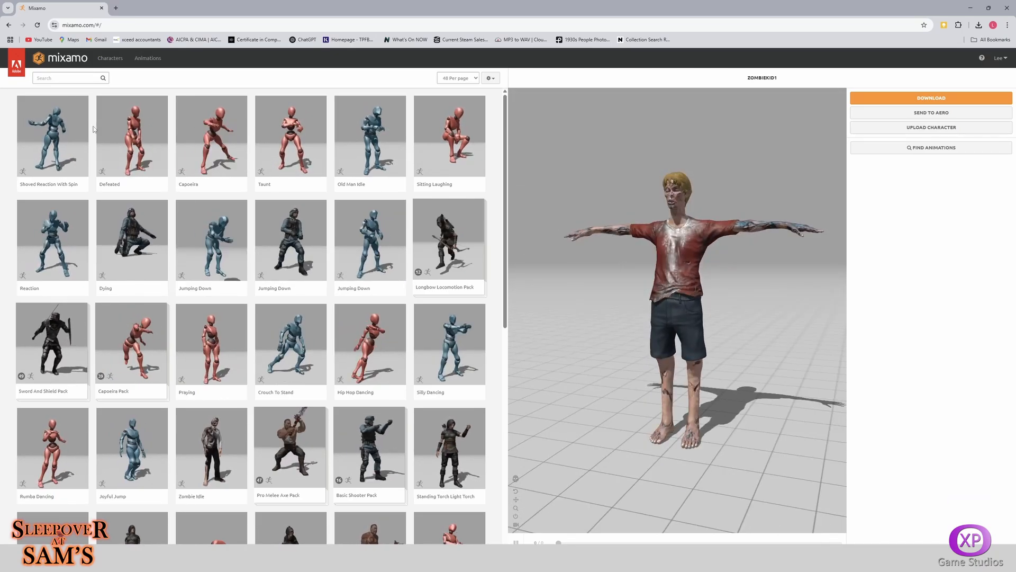
pyautogui.click(906, 128)
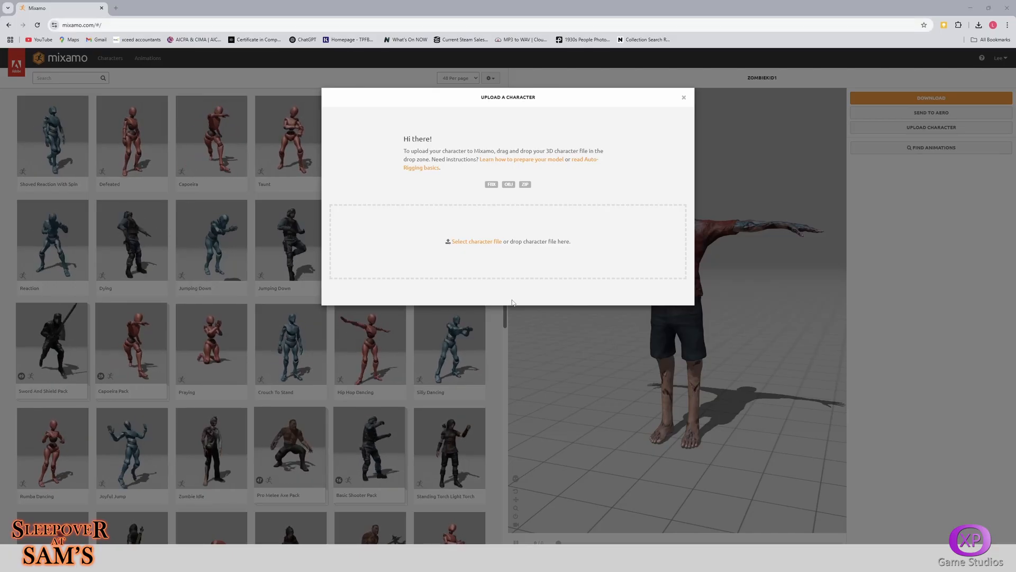
pyautogui.moveTo(512, 303); pyautogui.dragTo(512, 254)
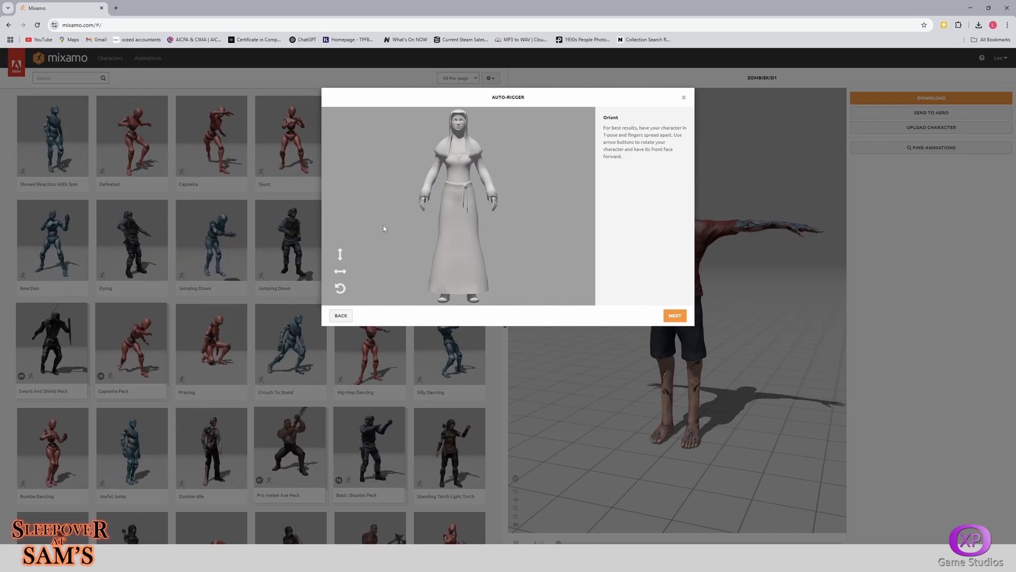
pyautogui.click(668, 317)
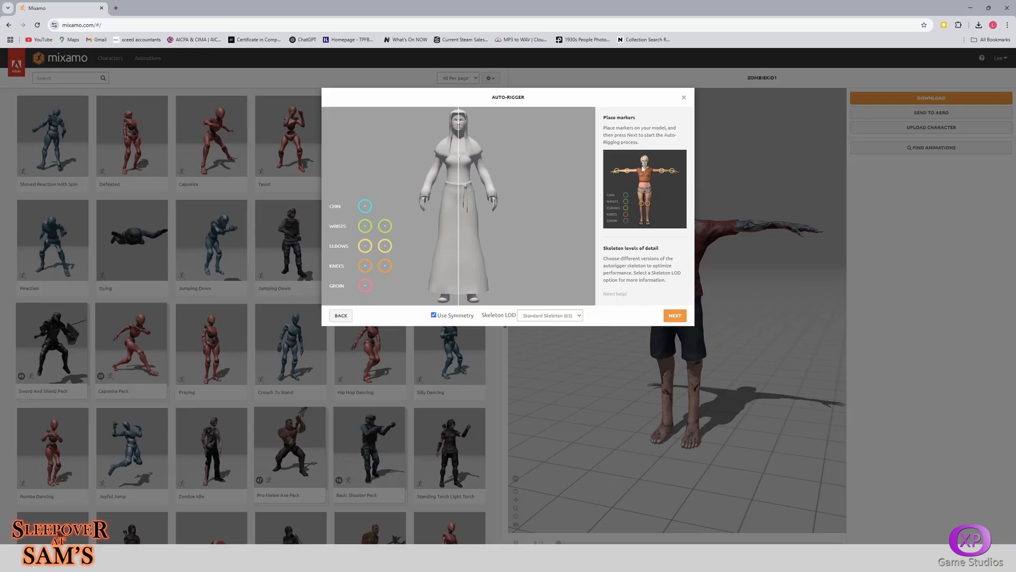
# Place the chin, wrist, elbow, knee and groin markers on the nun with symmetry, run the auto-rigging and accept the rigged character.
pyautogui.moveTo(366, 206)
pyautogui.mouseDown()
pyautogui.moveTo(466, 151)
pyautogui.moveTo(458, 131)
pyautogui.mouseUp()
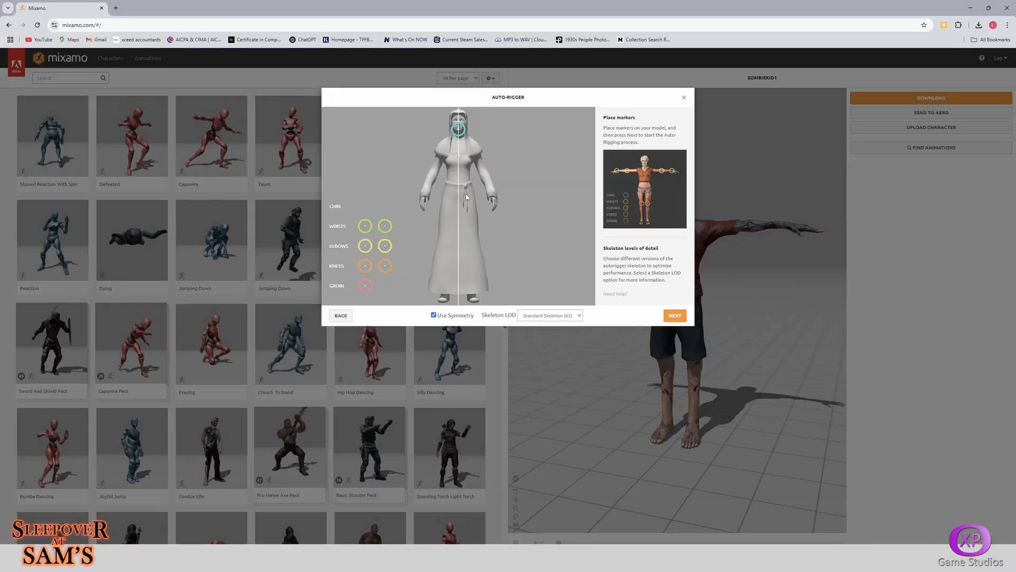
pyautogui.moveTo(362, 226)
pyautogui.mouseDown()
pyautogui.moveTo(450, 226)
pyautogui.moveTo(425, 197)
pyautogui.mouseUp()
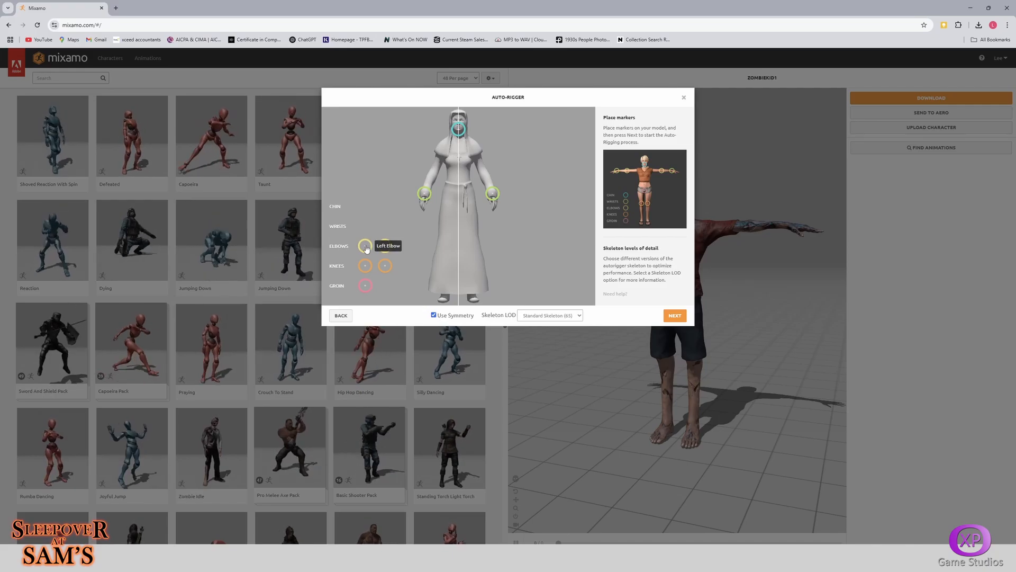
pyautogui.moveTo(385, 246); pyautogui.dragTo(435, 173)
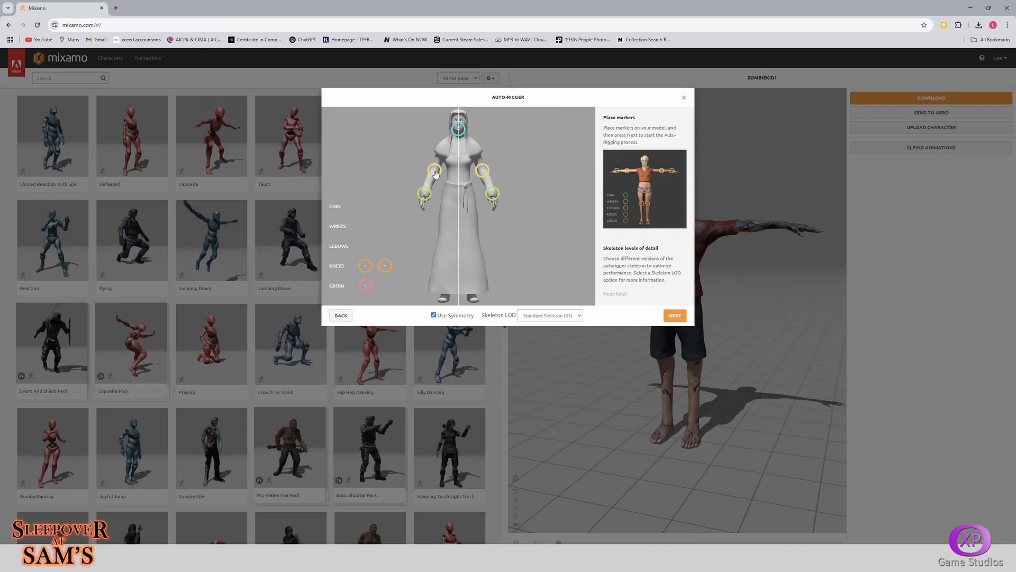
pyautogui.moveTo(365, 267); pyautogui.dragTo(449, 243)
pyautogui.moveTo(366, 286)
pyautogui.mouseDown()
pyautogui.moveTo(450, 238)
pyautogui.moveTo(458, 205)
pyautogui.mouseUp()
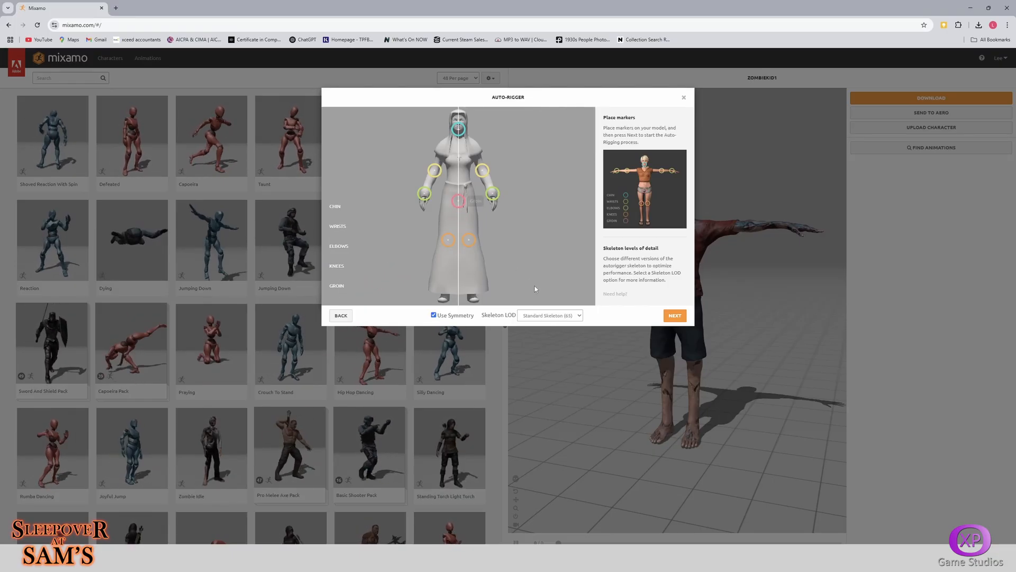
pyautogui.click(675, 315)
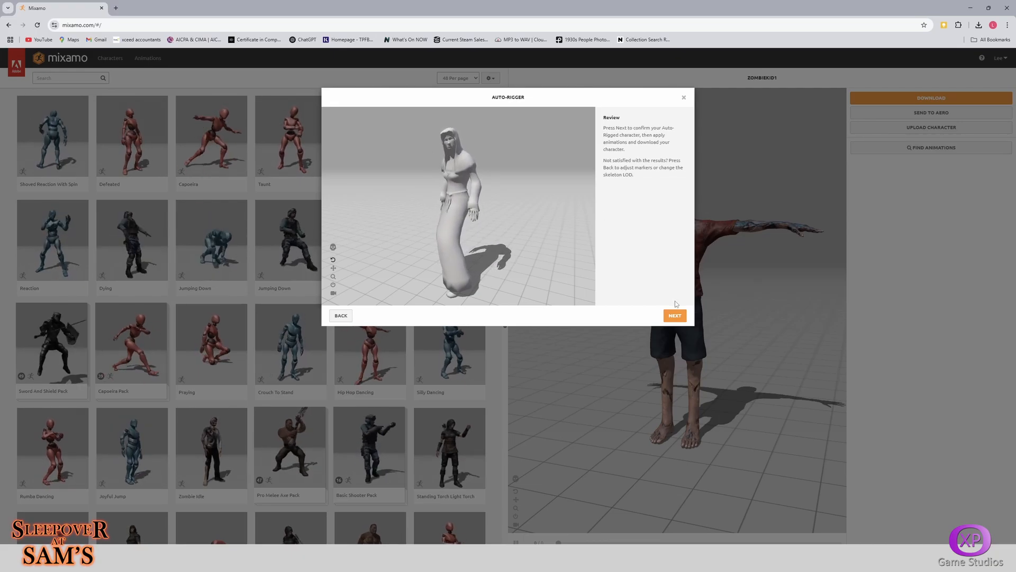
pyautogui.click(680, 318)
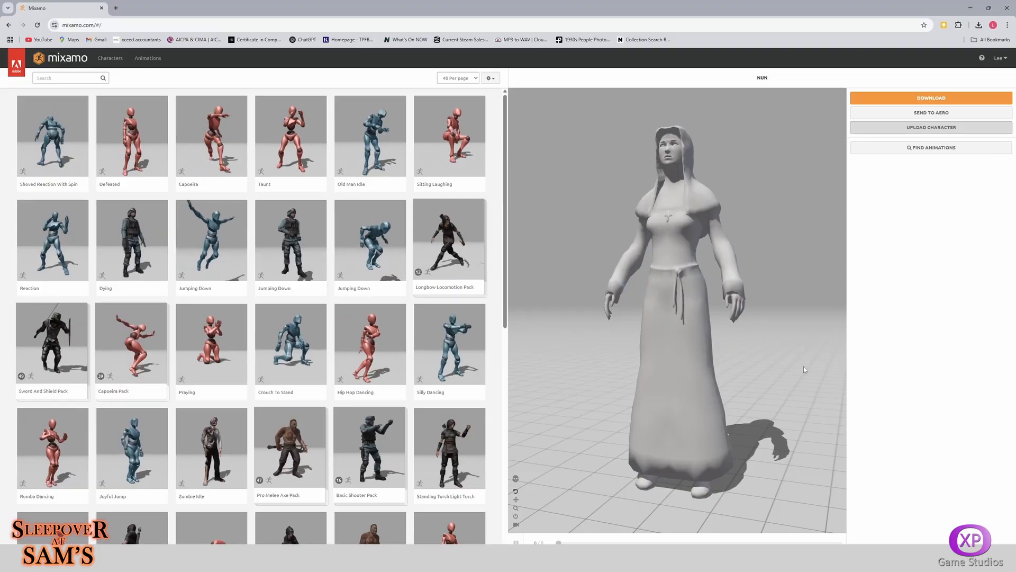
# Download the rigged nun from Mixamo as FBX Binary in T-pose.
pyautogui.moveTo(755, 293); pyautogui.dragTo(647, 332)
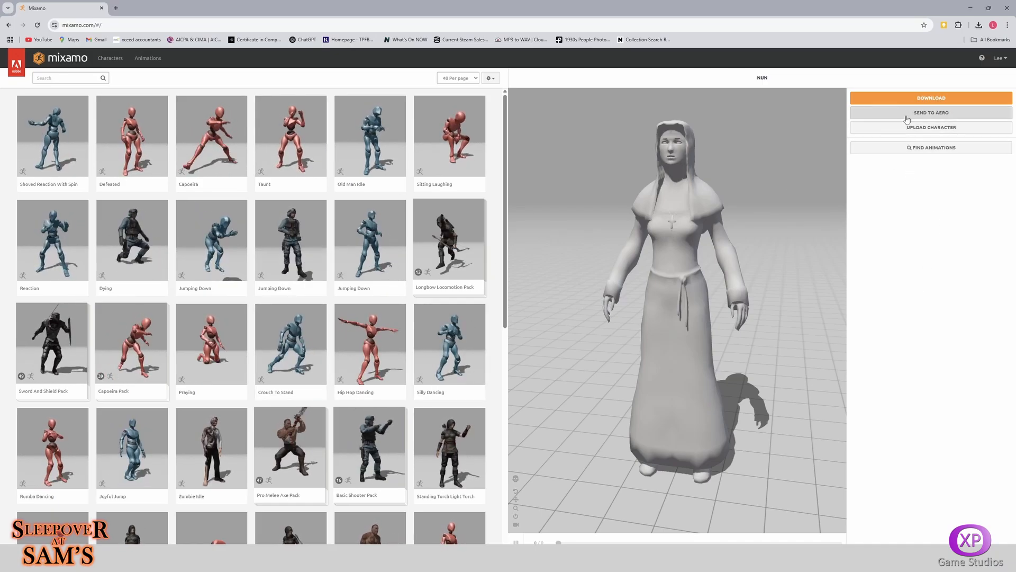
pyautogui.click(912, 99)
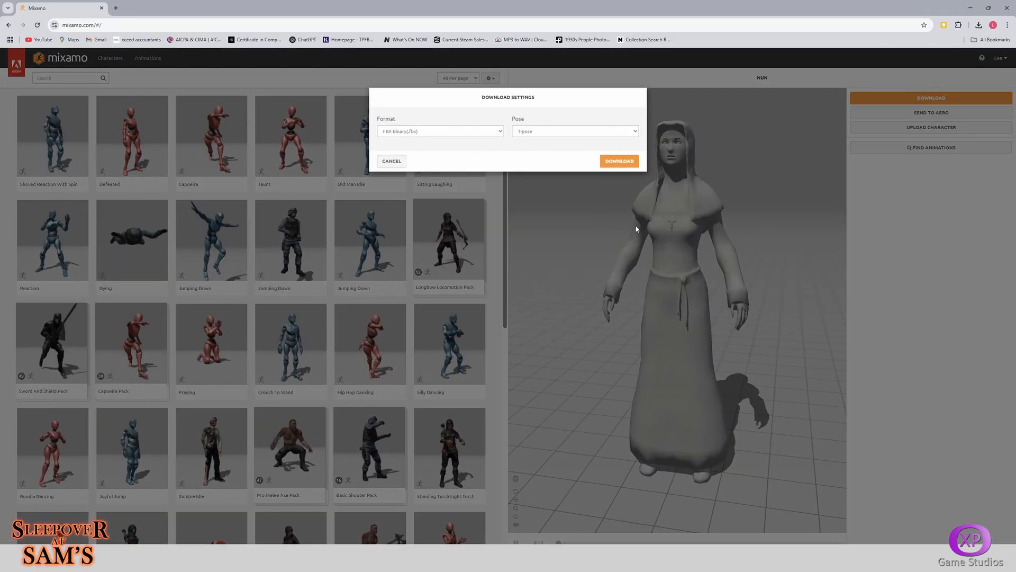
pyautogui.click(618, 169)
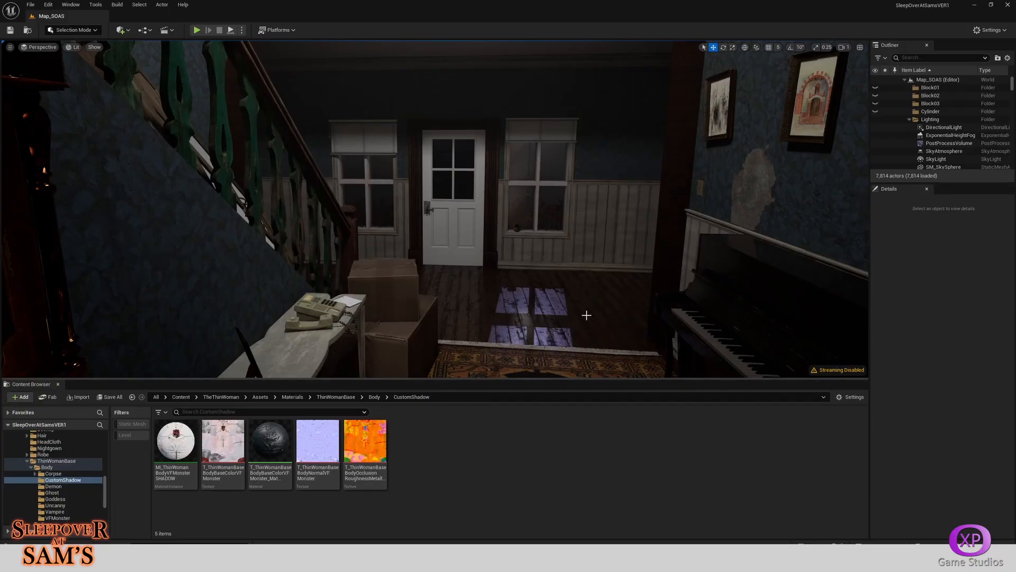
# Switch to Unreal Editor and open the DevLevel map from the MAPS folder inside 1SleepOverAtSams.
pyautogui.moveTo(587, 315); pyautogui.dragTo(529, 315, button='right')
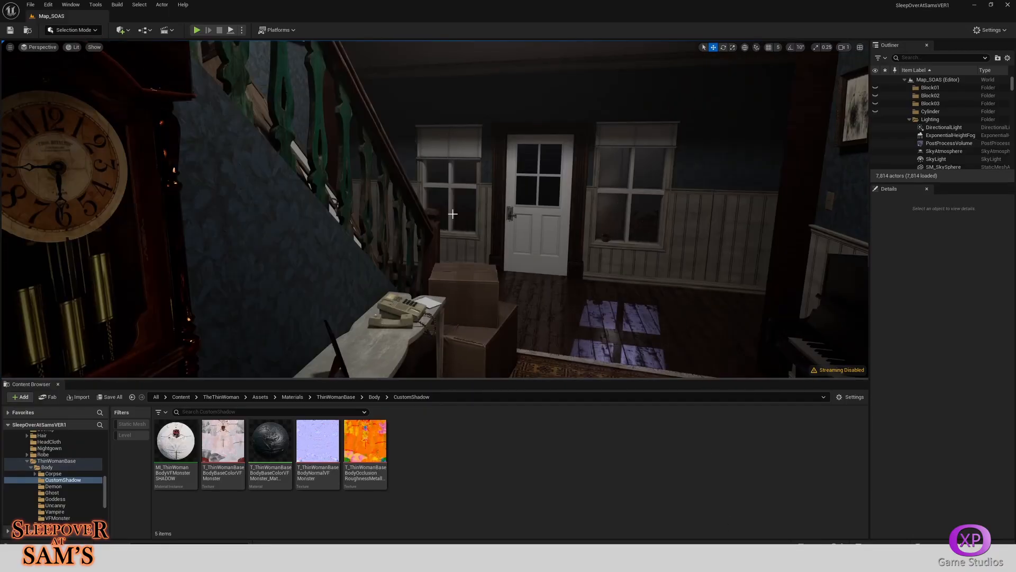
pyautogui.click(30, 4)
pyautogui.click(62, 110)
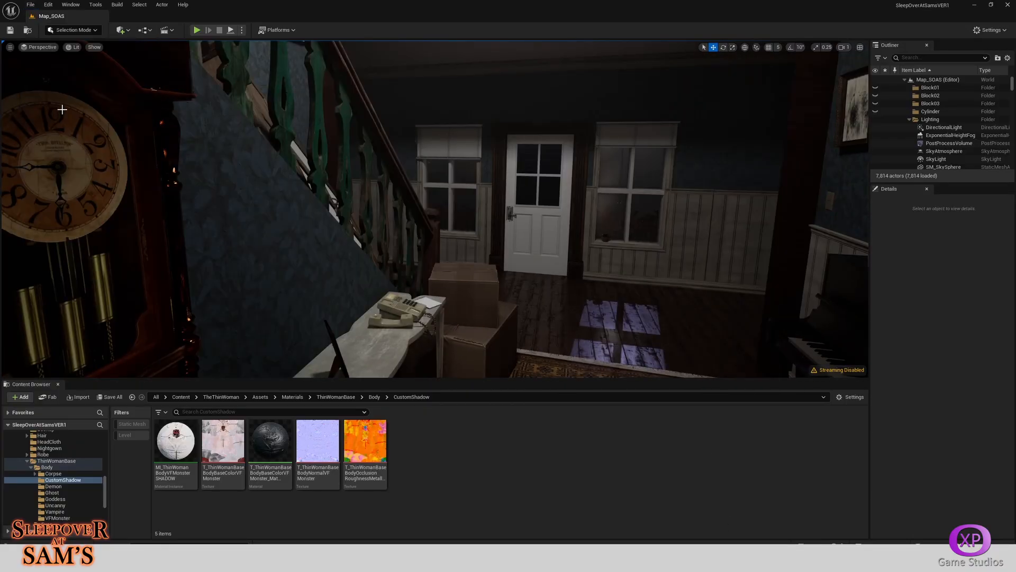
pyautogui.click(156, 397)
pyautogui.doubleClick(176, 439)
pyautogui.doubleClick(176, 439)
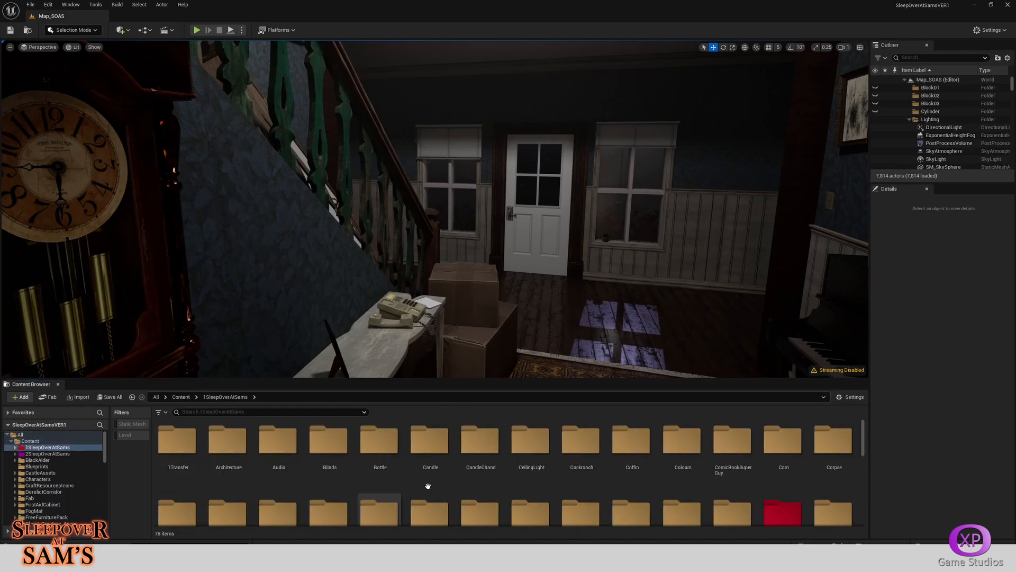
pyautogui.scroll(-5, 427, 486)
pyautogui.doubleClick(415, 460)
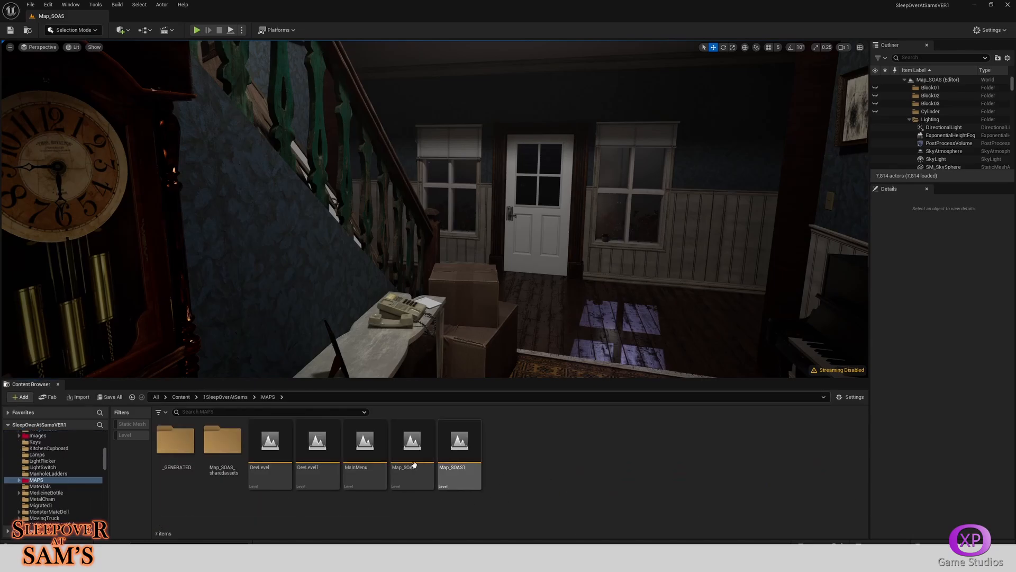
pyautogui.doubleClick(270, 460)
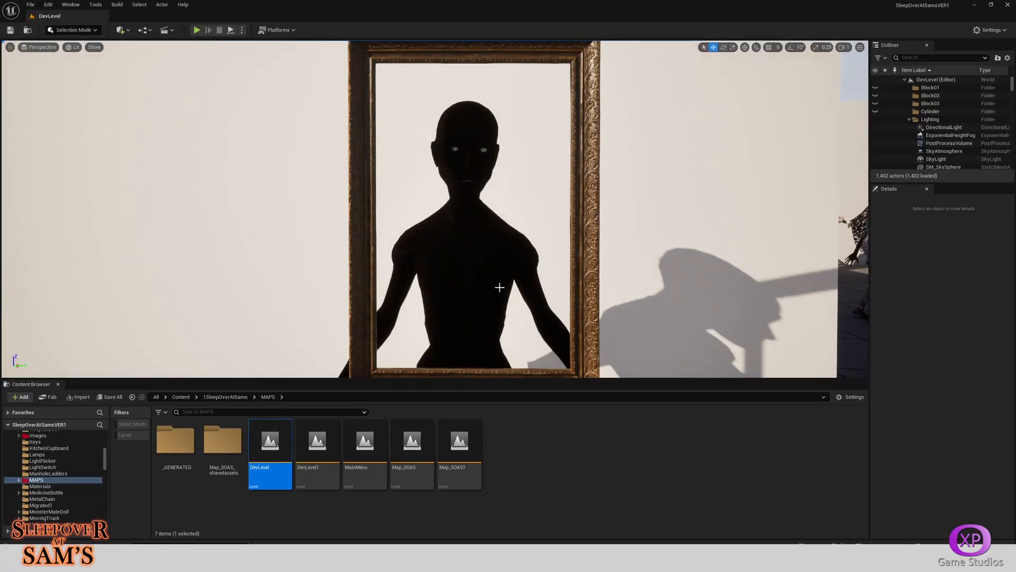
# Look around the level from the framed figure to the open floor area near the mannequin.
pyautogui.moveTo(499, 287); pyautogui.dragTo(889, 350, button='right')
pyautogui.press('w')
pyautogui.press('w')
pyautogui.press('w')
pyautogui.press('w')
pyautogui.press('s')
pyautogui.moveTo(535, 365); pyautogui.dragTo(504, 290, button='right')
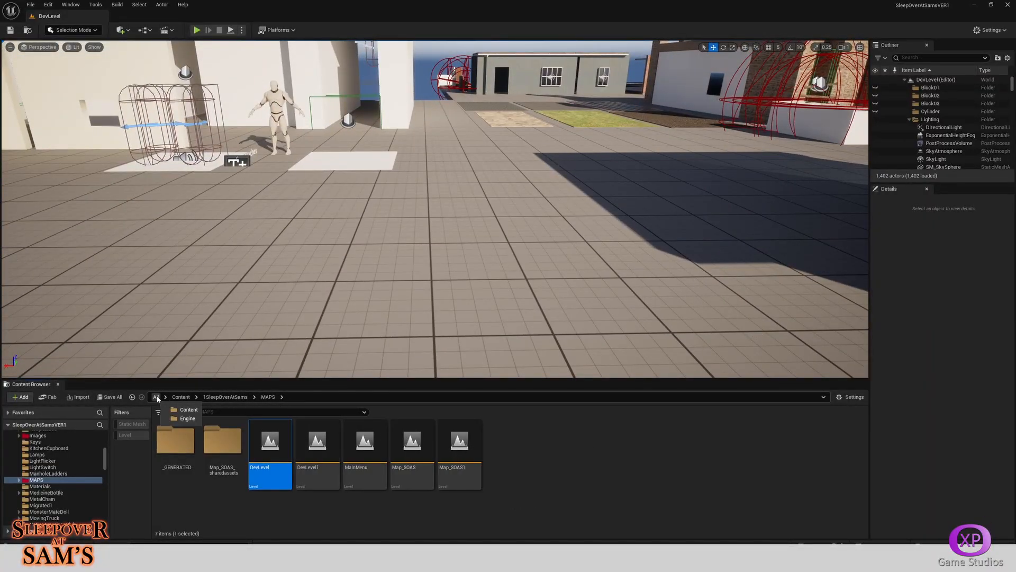
# Open the 1SleepOverAtSams folder inside Content, starting from the root of the project's assets.
pyautogui.click(157, 397)
pyautogui.click(178, 451)
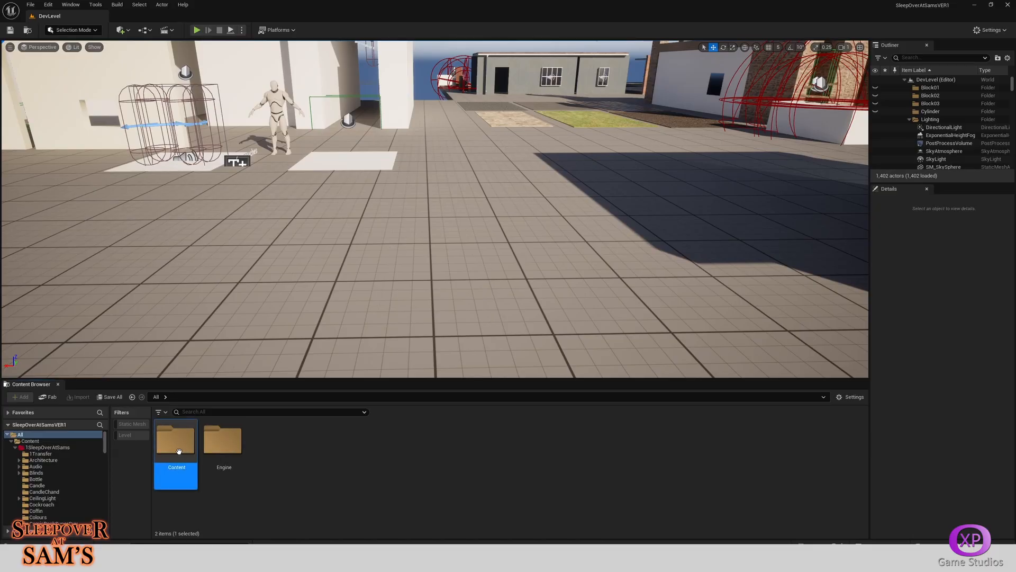
pyautogui.doubleClick(179, 451)
pyautogui.doubleClick(177, 440)
pyautogui.scroll(-2, 496, 455)
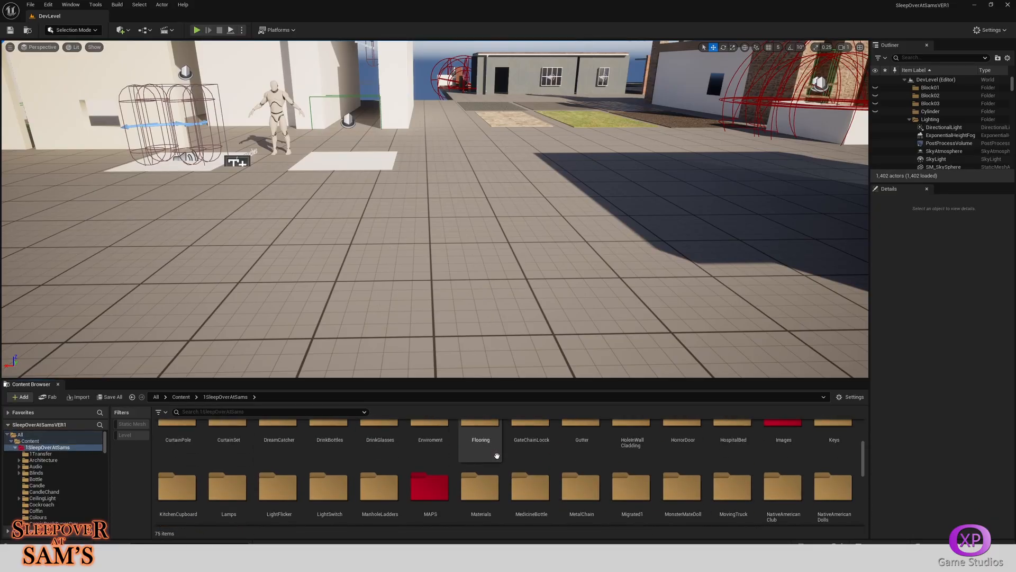
# Create a new folder named unCharacter in 1SleepOverAtSams.
pyautogui.scroll(-5, 496, 455)
pyautogui.rightClick(504, 490)
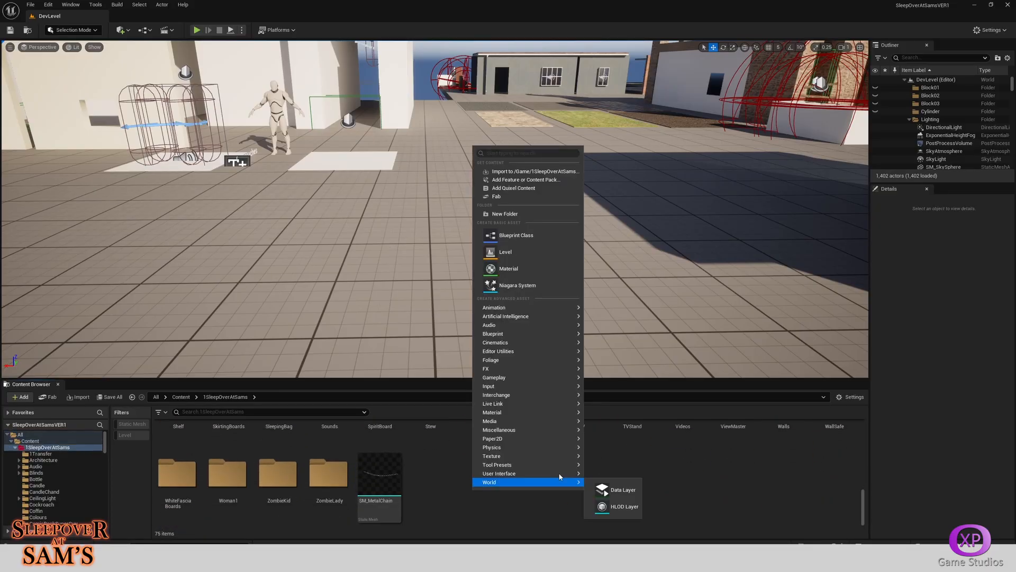
pyautogui.click(507, 214)
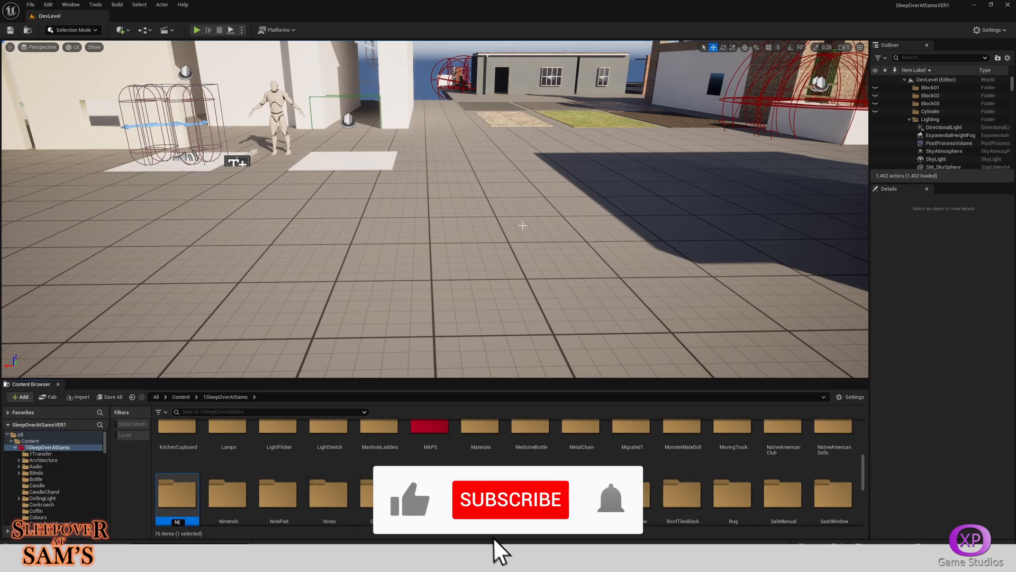
pyautogui.write('N')
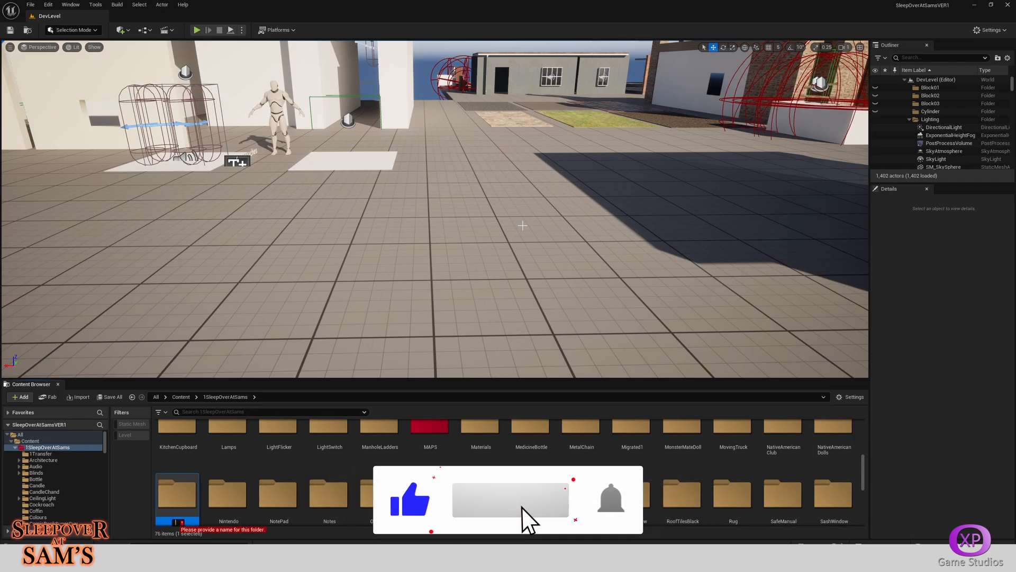
pyautogui.write('unCh')
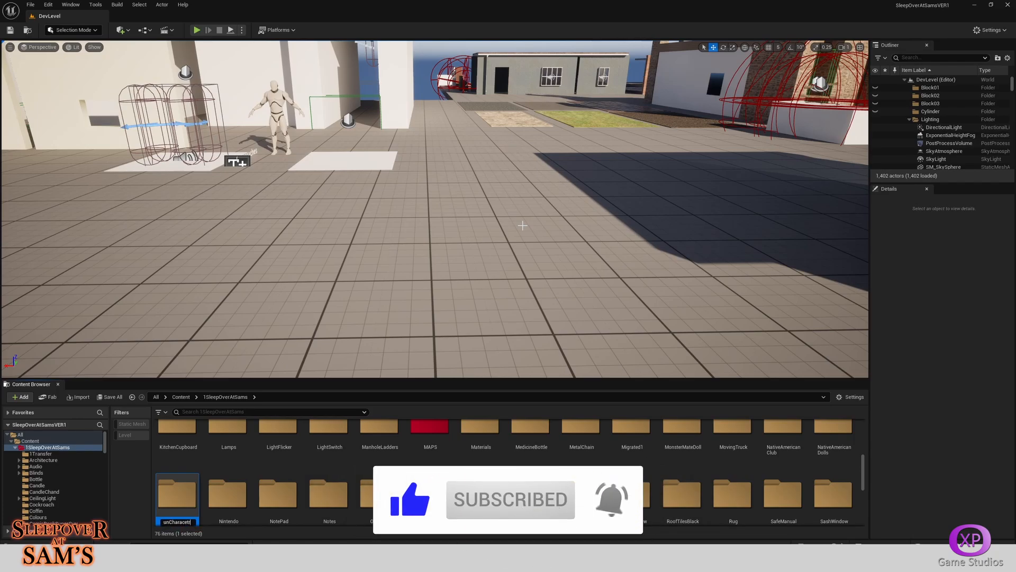
pyautogui.write('aracetr')
pyautogui.press('BackSpace')
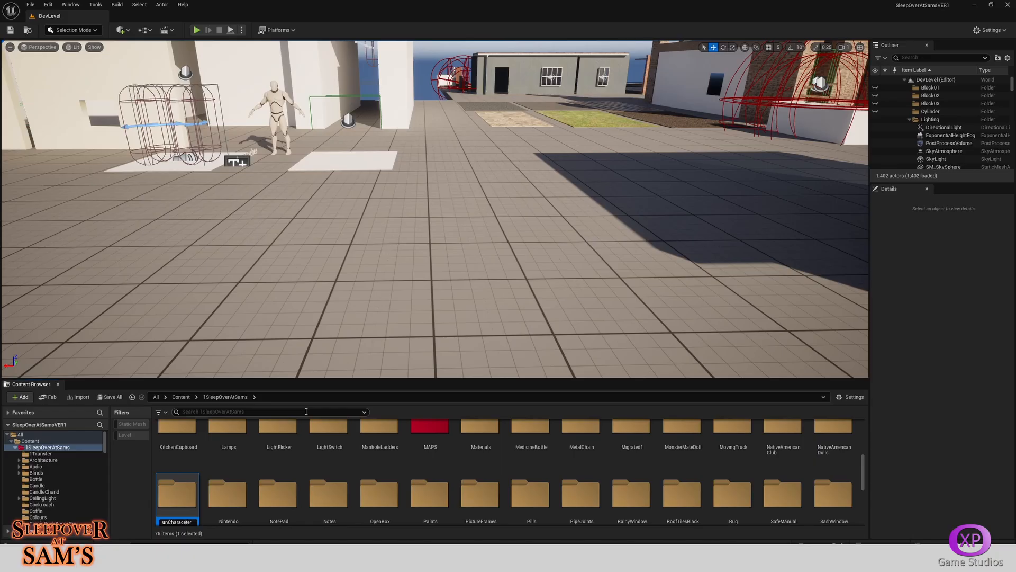
pyautogui.press('Return')
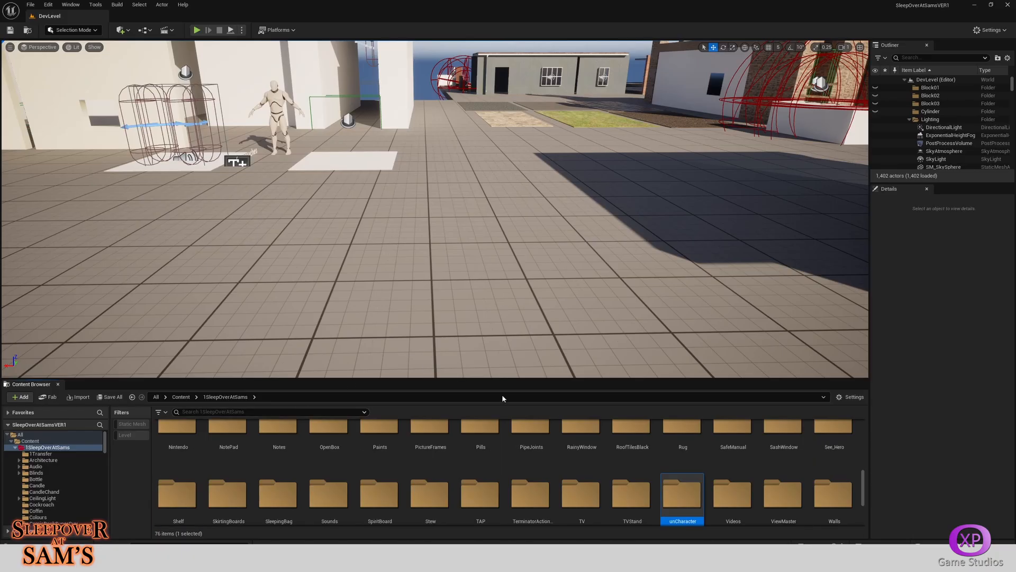
# Rename the unCharacter folder to NunCharacter and open it.
pyautogui.rightClick(676, 495)
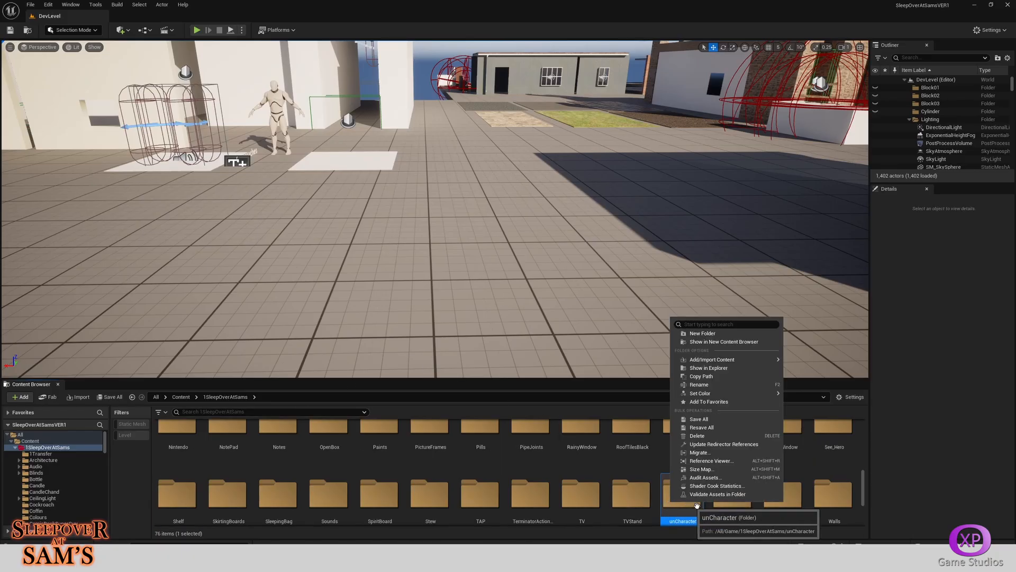
pyautogui.click(723, 387)
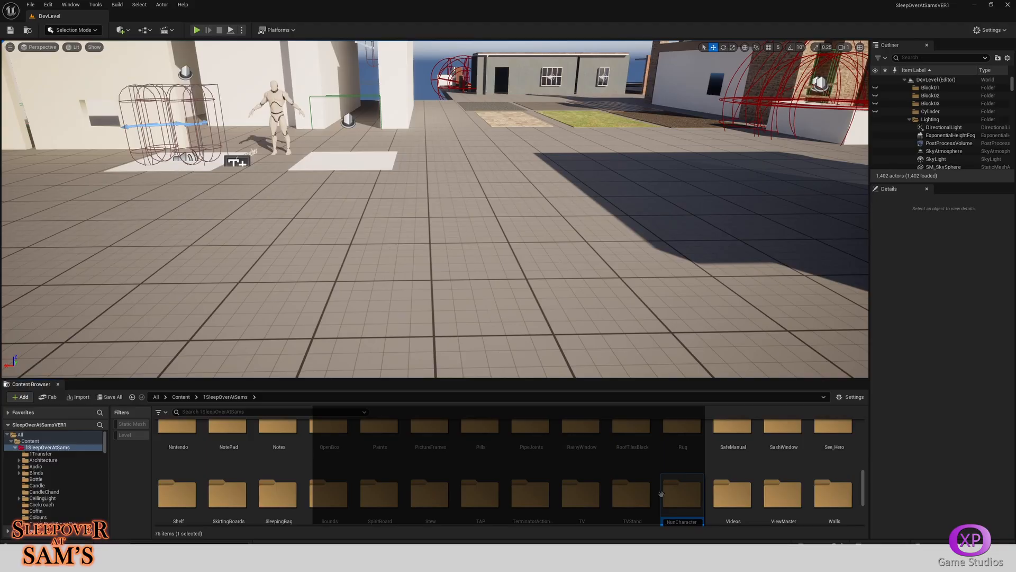
pyautogui.doubleClick(336, 499)
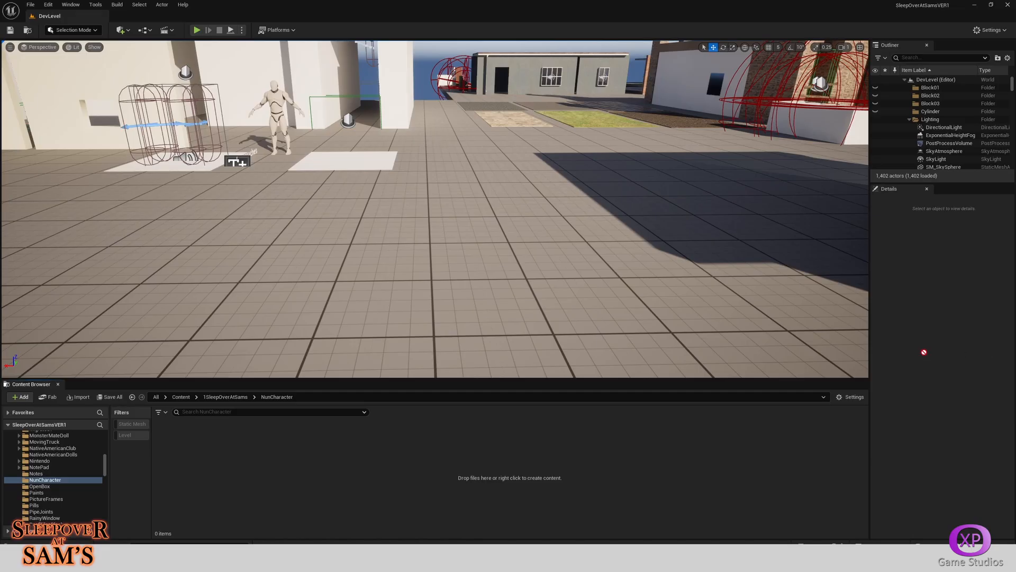
# Import Nun.fbx from Downloads into the NunCharacter folder with the default import settings.
pyautogui.moveTo(282, 463); pyautogui.dragTo(222, 469)
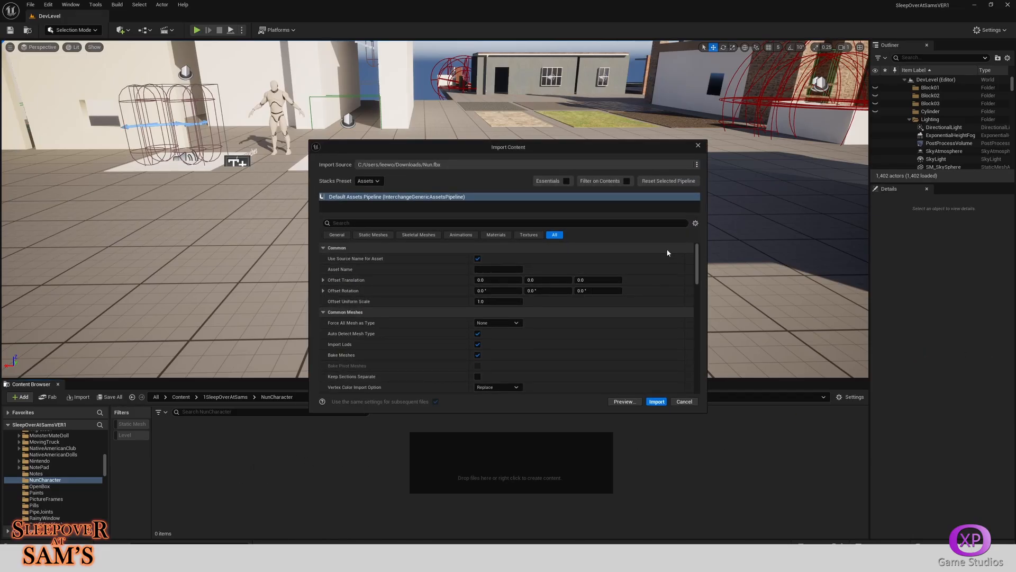
pyautogui.moveTo(697, 250); pyautogui.dragTo(696, 275)
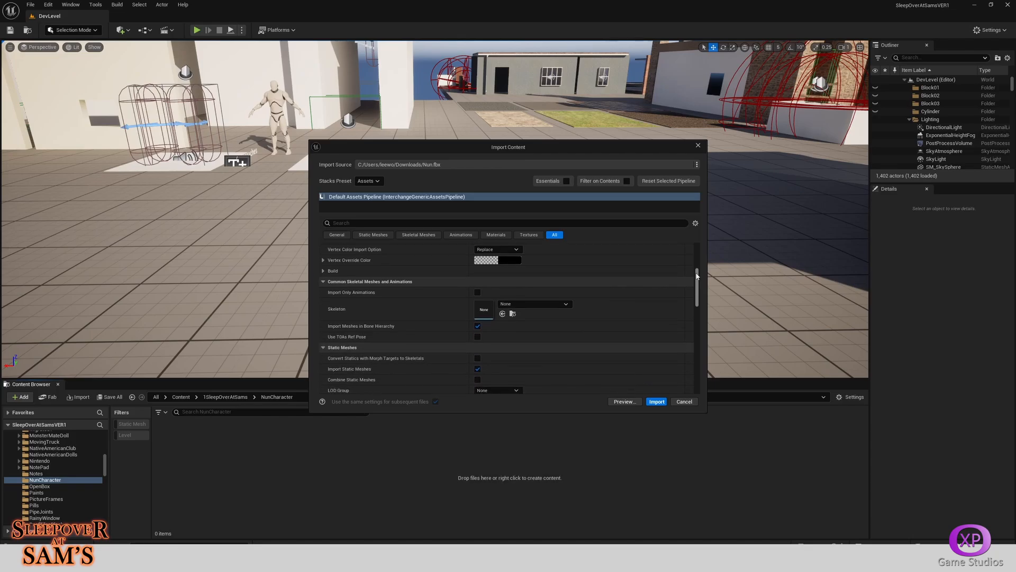
pyautogui.click(654, 401)
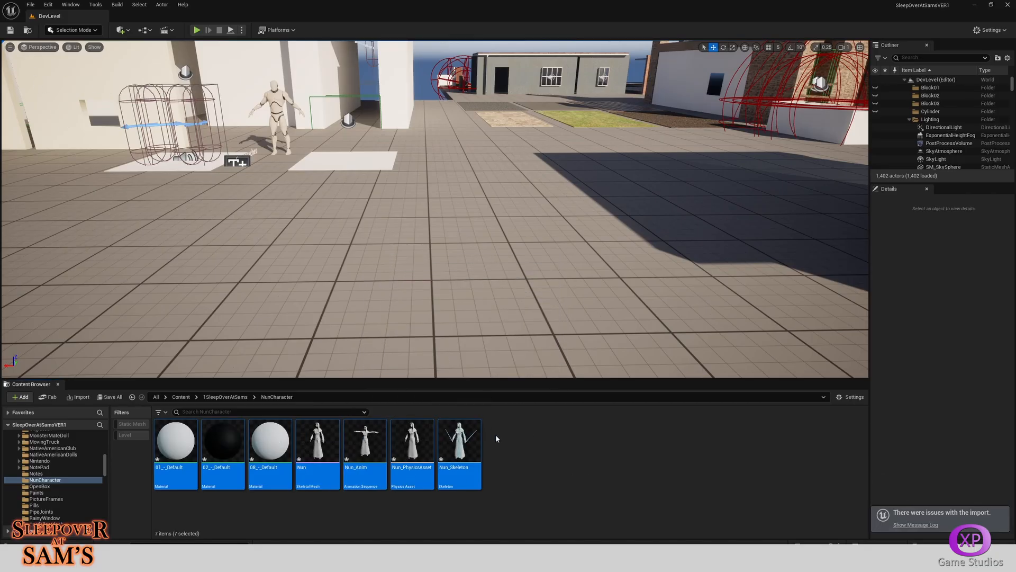
# Check the message log for the nun import, close it and save all the imported assets.
pyautogui.click(916, 524)
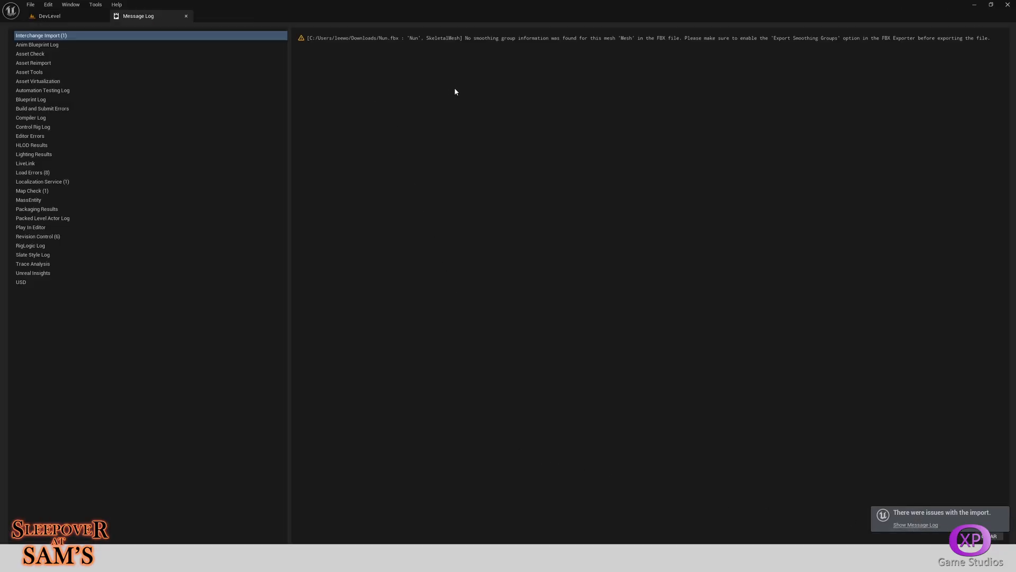
pyautogui.click(186, 17)
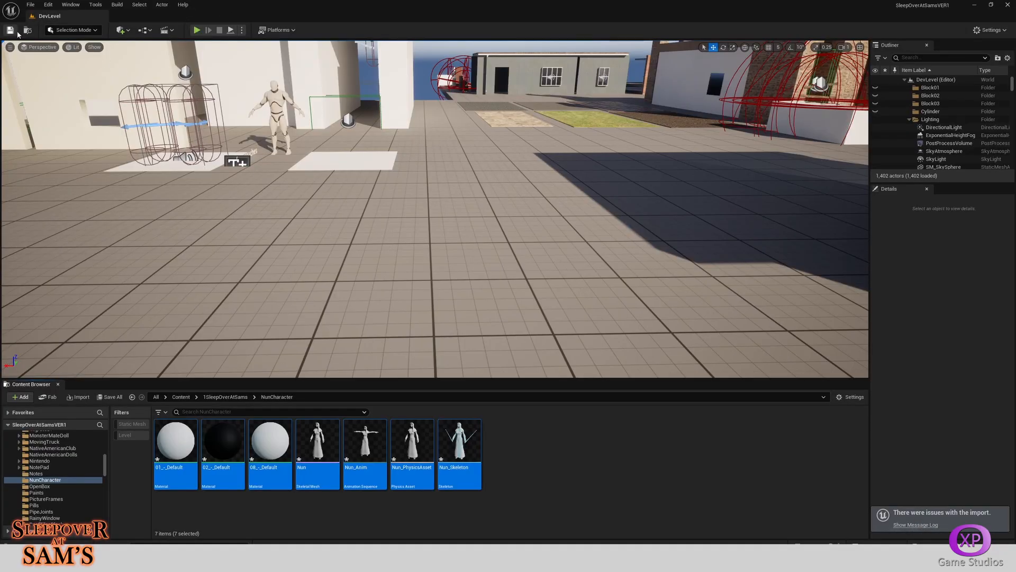
pyautogui.click(27, 5)
pyautogui.click(61, 118)
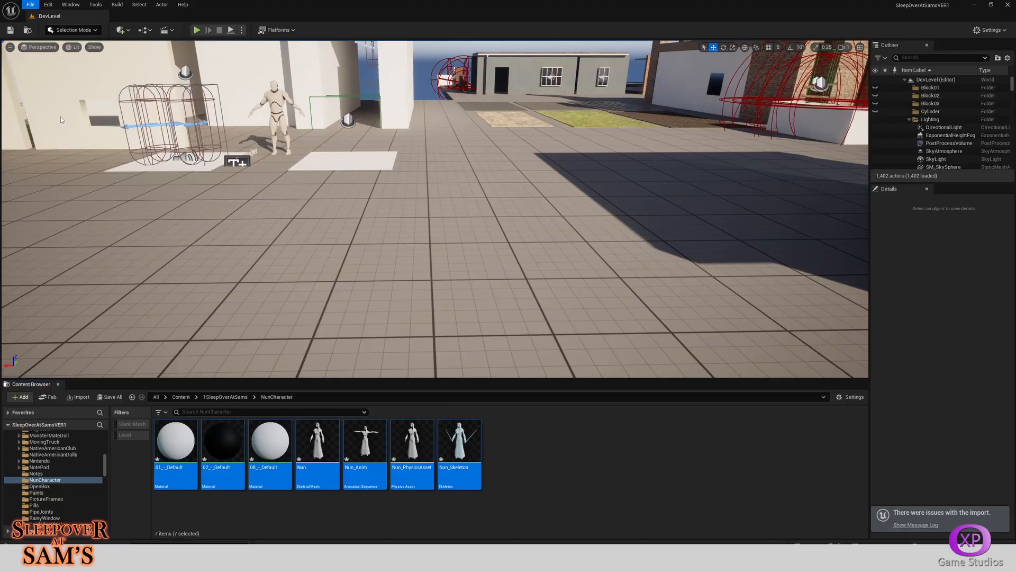
# Extract the nun archive to the nun folder in Downloads, replacing existing files, and import its textures into NunCharacter.
pyautogui.click(464, 418)
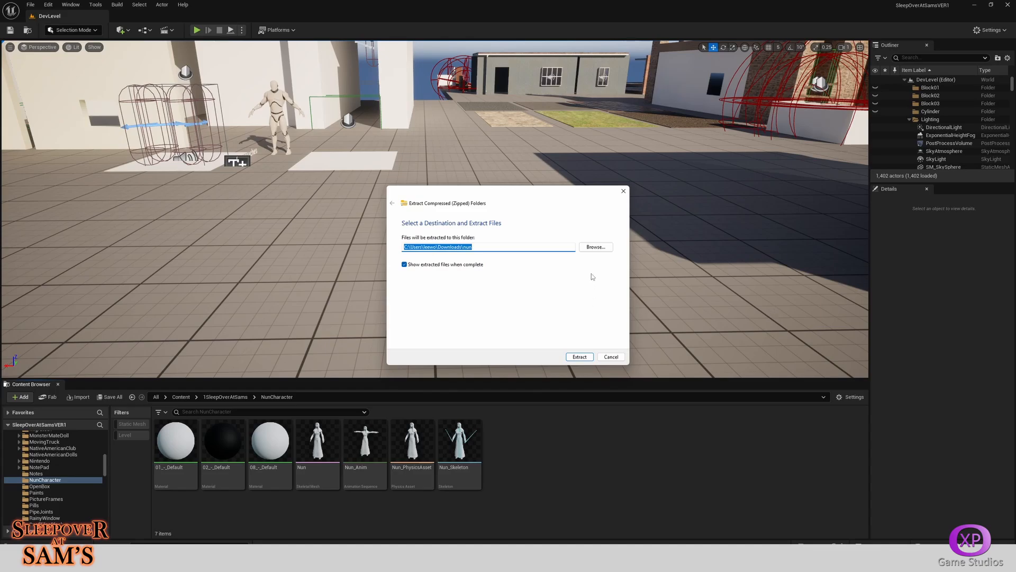
pyautogui.click(595, 247)
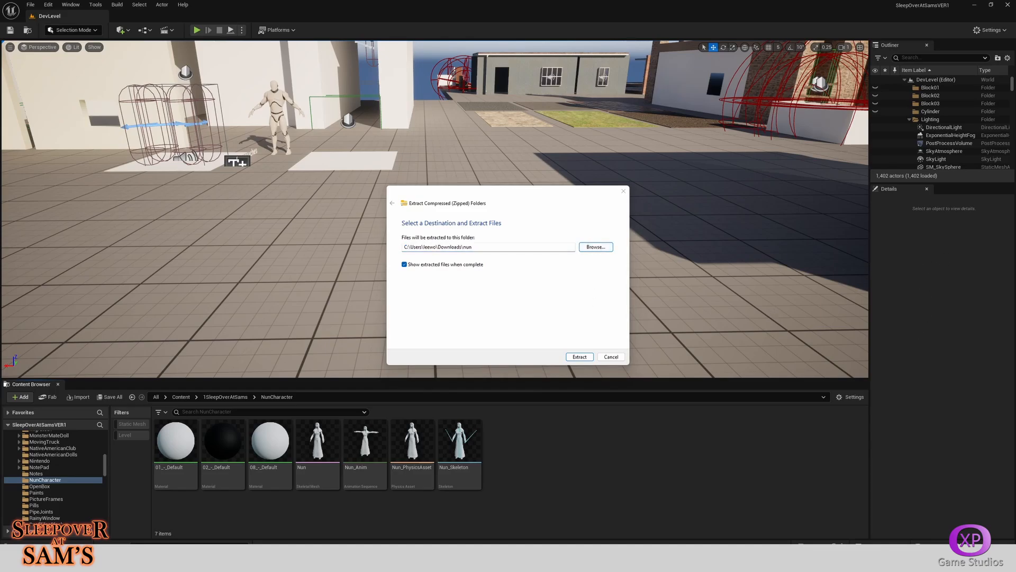
pyautogui.click(591, 356)
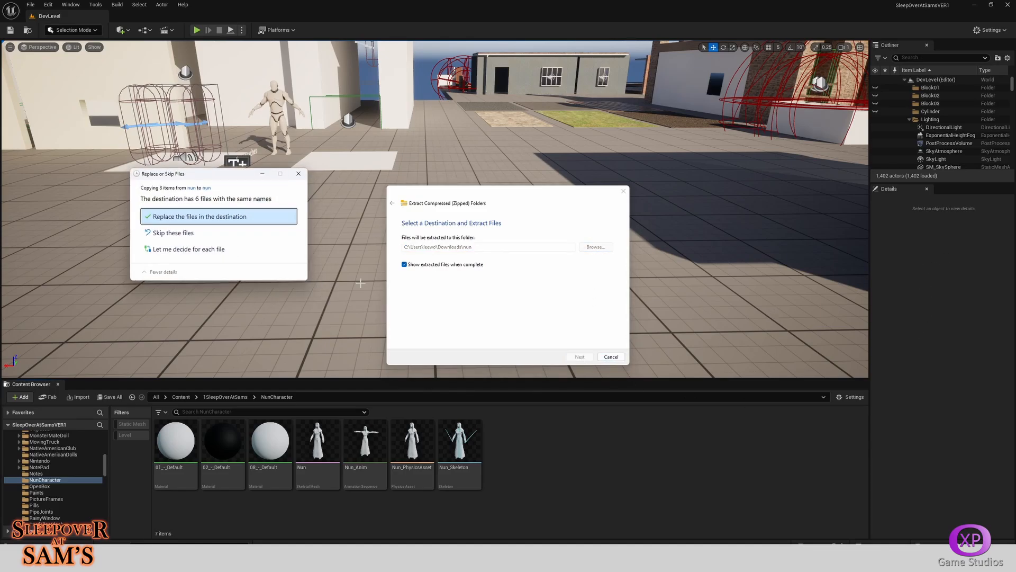
pyautogui.press('Return')
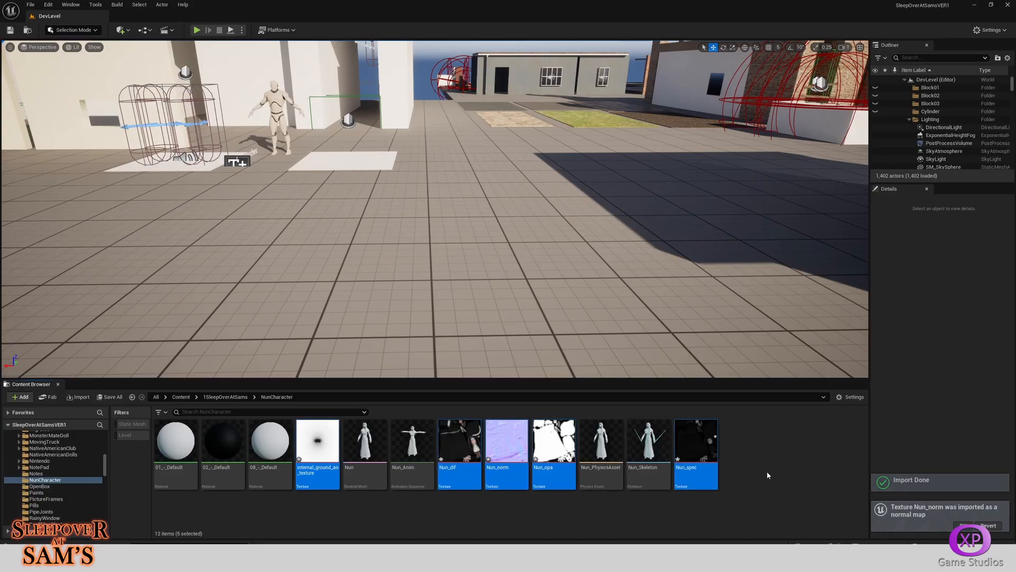
pyautogui.click(474, 511)
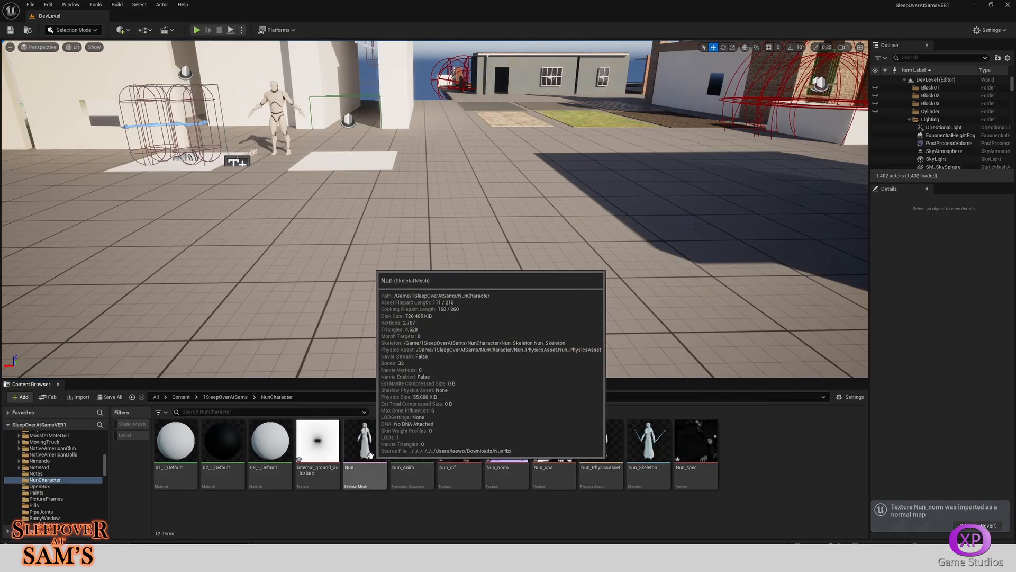
# Place Nun_Skeleton on the open floor of the level and rotate it to face the camera.
pyautogui.moveTo(648, 449); pyautogui.dragTo(488, 298)
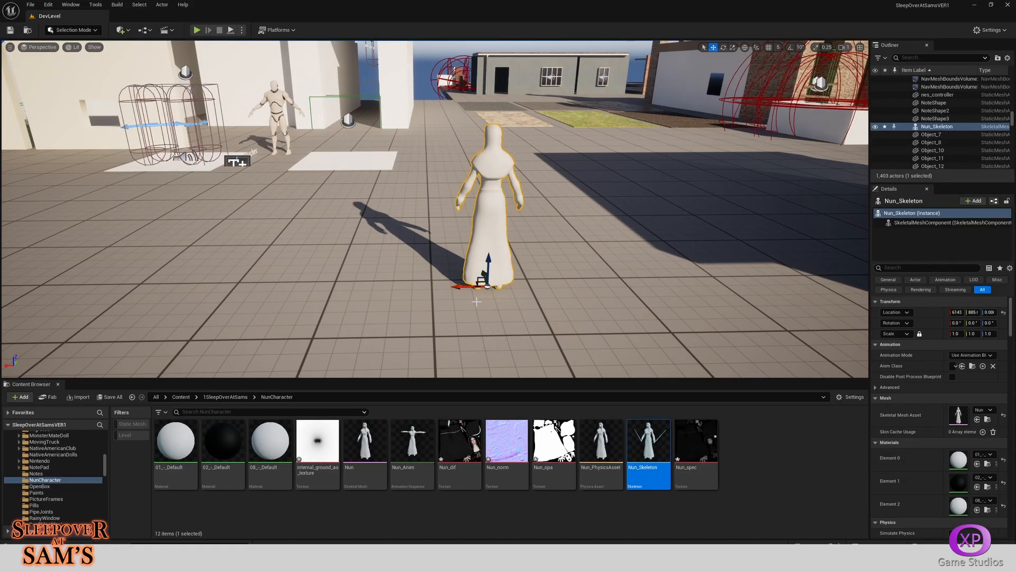
pyautogui.moveTo(453, 298)
pyautogui.mouseDown()
pyautogui.moveTo(473, 309)
pyautogui.moveTo(458, 302)
pyautogui.mouseUp()
# Create the material Nun_dif_Mat from the Nun_dif texture and open it in an enlarged material editor.
pyautogui.rightClick(460, 445)
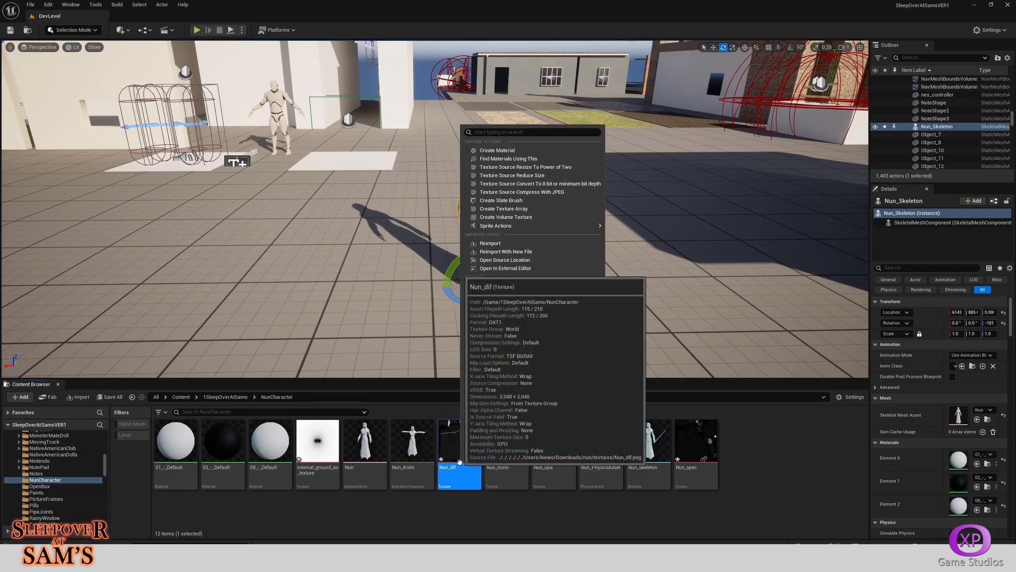
pyautogui.click(493, 158)
pyautogui.press('Return')
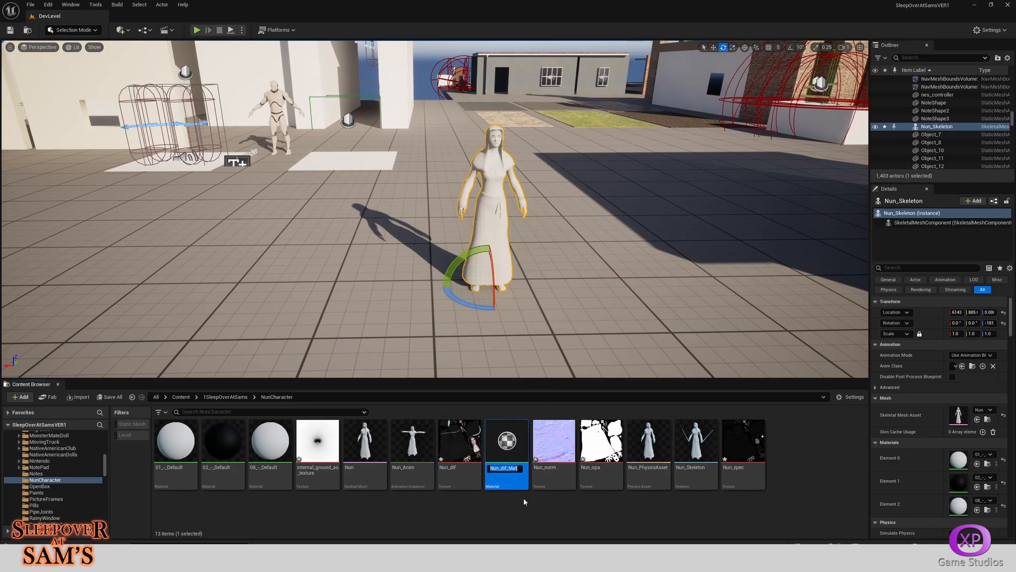
pyautogui.doubleClick(518, 462)
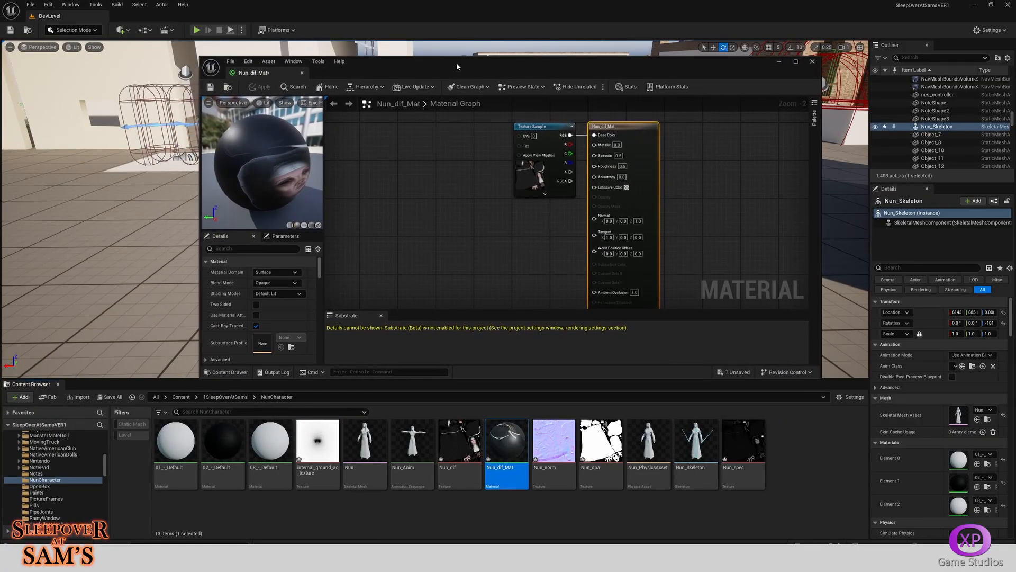
pyautogui.moveTo(198, 57); pyautogui.dragTo(65, 12)
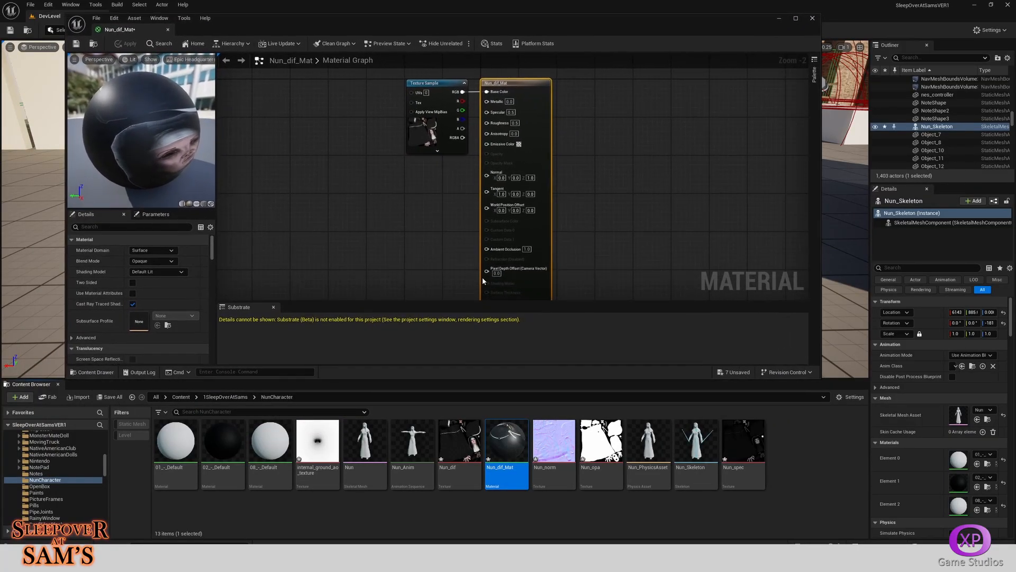
# Add the Nun_norm texture to the material graph connected to Normal, and add an unconnected Nun_opa texture sample.
pyautogui.moveTo(398, 212); pyautogui.dragTo(394, 204)
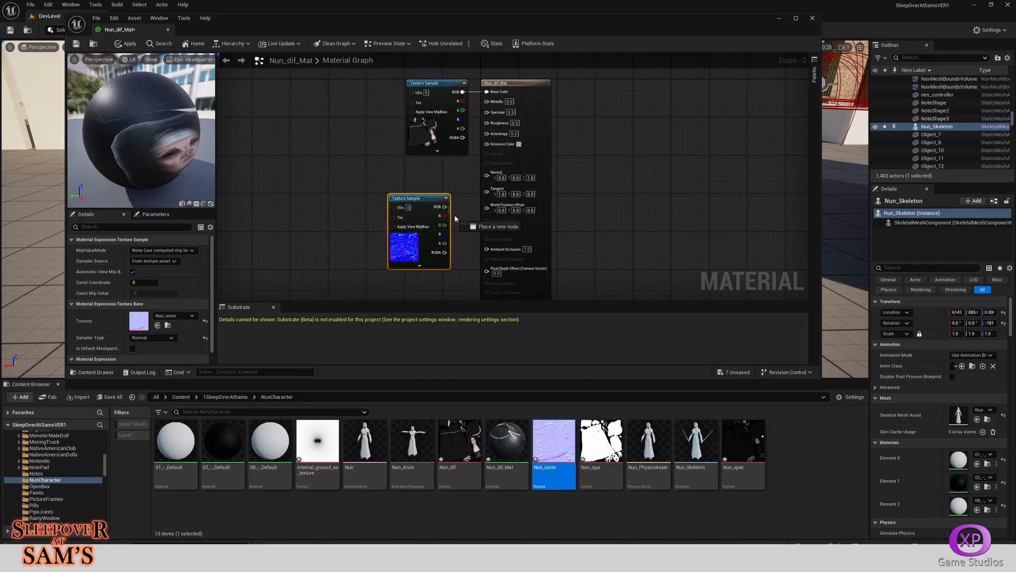
pyautogui.moveTo(490, 177); pyautogui.dragTo(488, 176)
pyautogui.moveTo(603, 435); pyautogui.dragTo(332, 153)
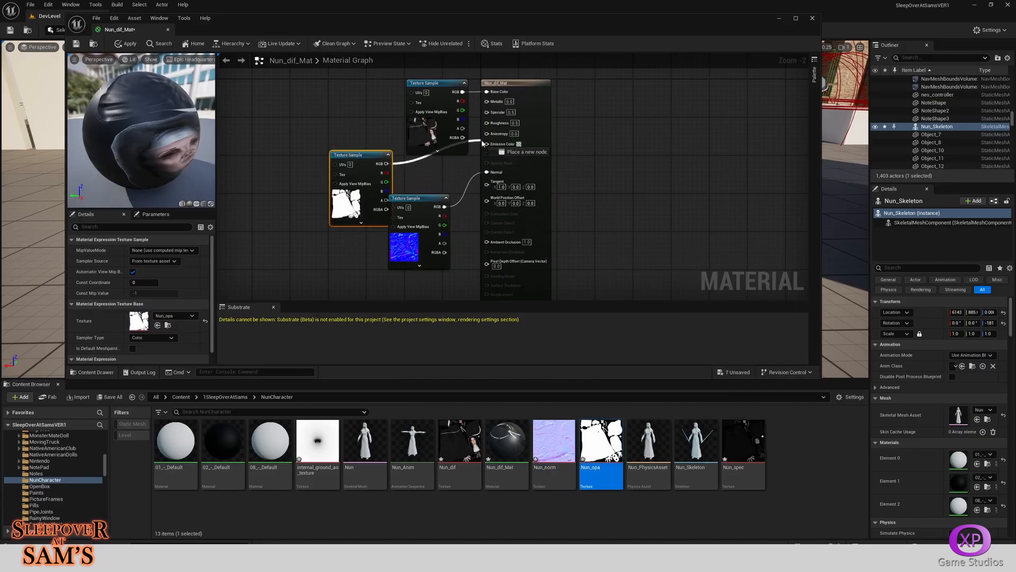
pyautogui.moveTo(373, 155); pyautogui.dragTo(362, 111)
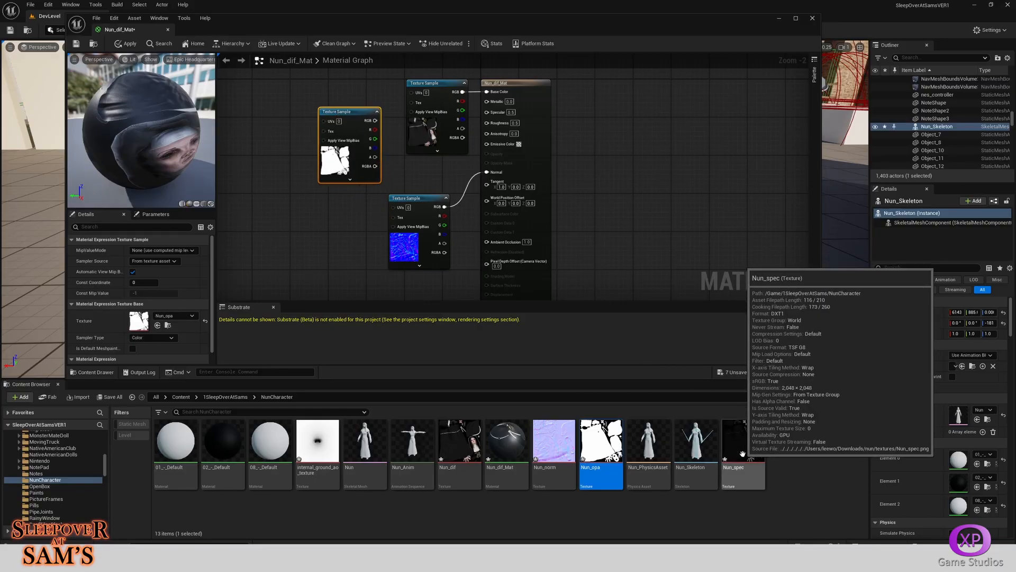
# Add the Nun_spec texture connected to Specular, and apply and save Nun_dif_Mat before closing it.
pyautogui.moveTo(749, 450); pyautogui.dragTo(452, 158)
pyautogui.moveTo(489, 115); pyautogui.dragTo(489, 114)
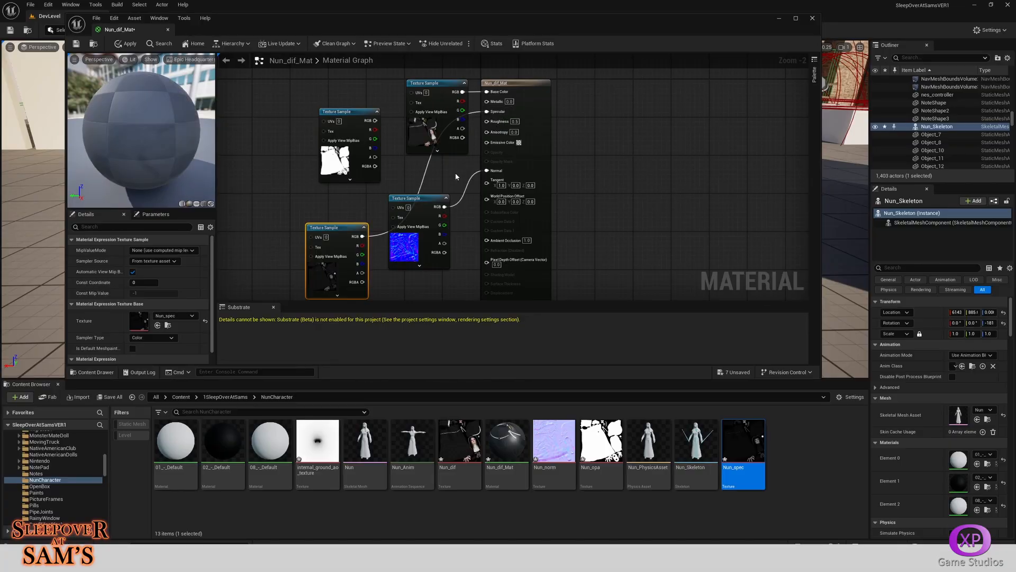
pyautogui.scroll(-1, 447, 255)
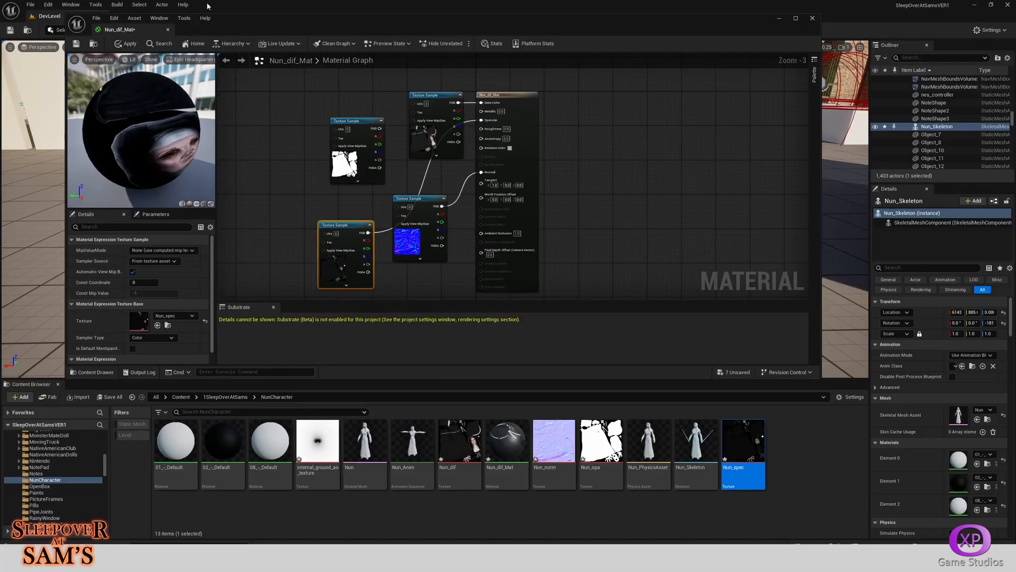
pyautogui.click(125, 45)
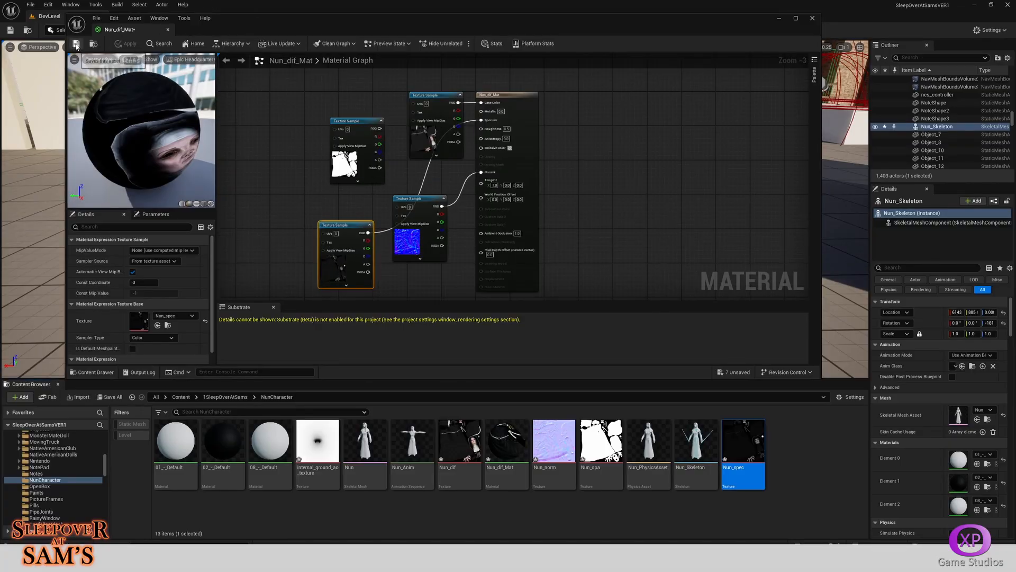
pyautogui.click(167, 30)
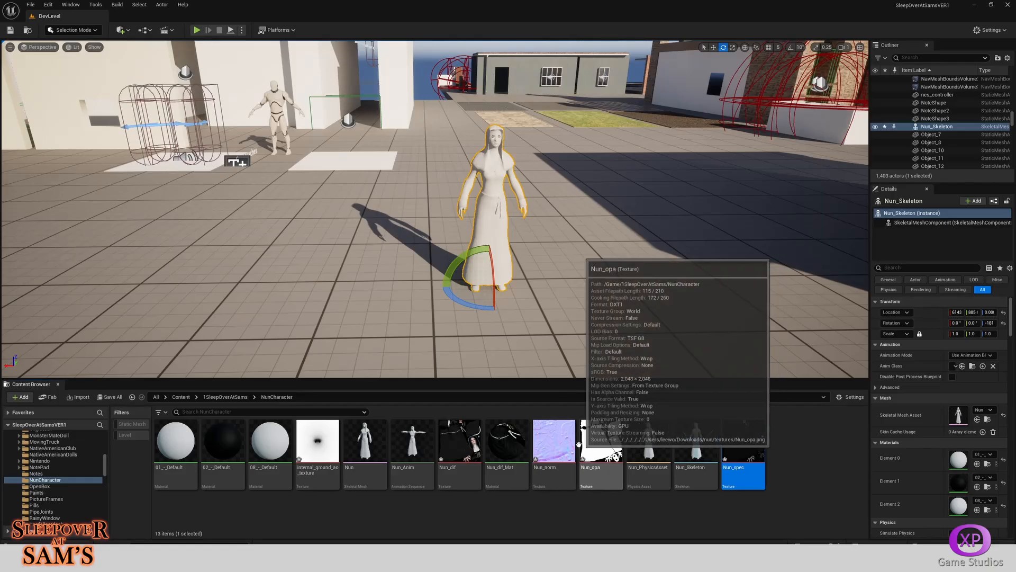
# Apply the Nun_dif_Mat material to the nun standing in the level.
pyautogui.moveTo(506, 442); pyautogui.dragTo(492, 183)
pyautogui.press('w')
pyautogui.press('d')
pyautogui.moveTo(525, 269); pyautogui.dragTo(546, 216, button='right')
pyautogui.press('s')
pyautogui.press('w')
pyautogui.press('s')
pyautogui.press('a')
pyautogui.press('s')
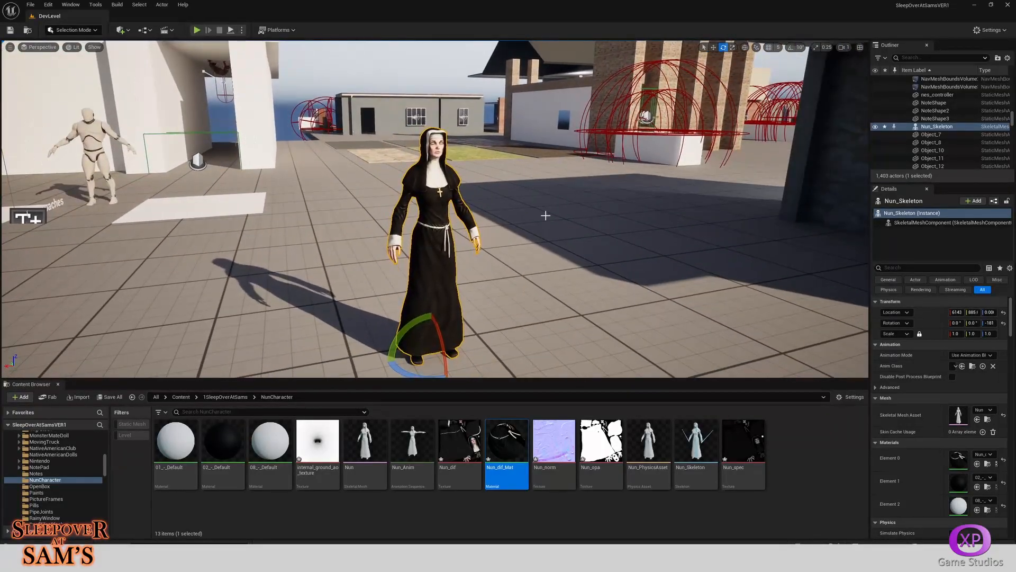
# Deselect the nun in the level, switch to Mixamo in the browser and search the animations for "walk".
pyautogui.press('Escape')
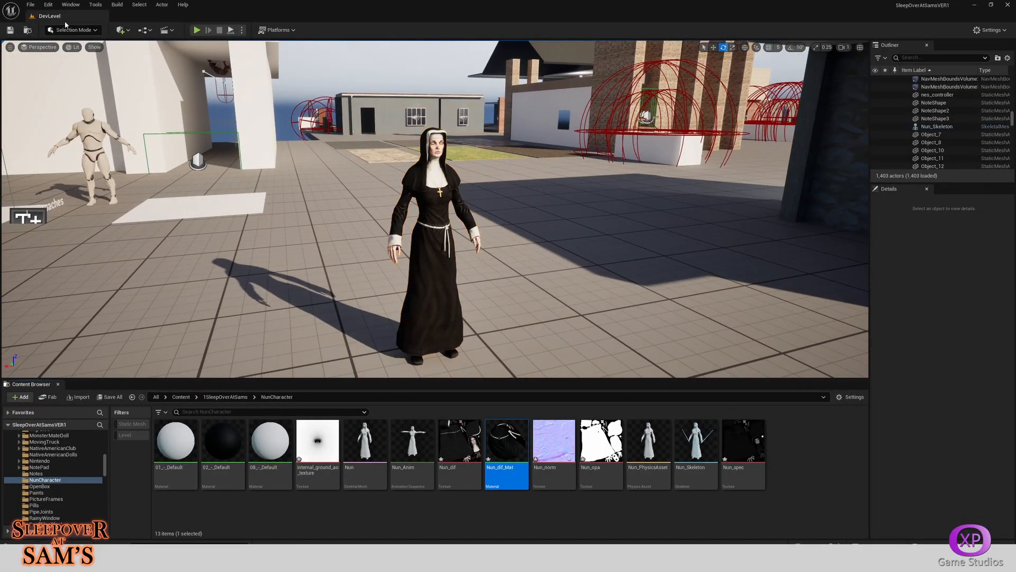
pyautogui.click(974, 5)
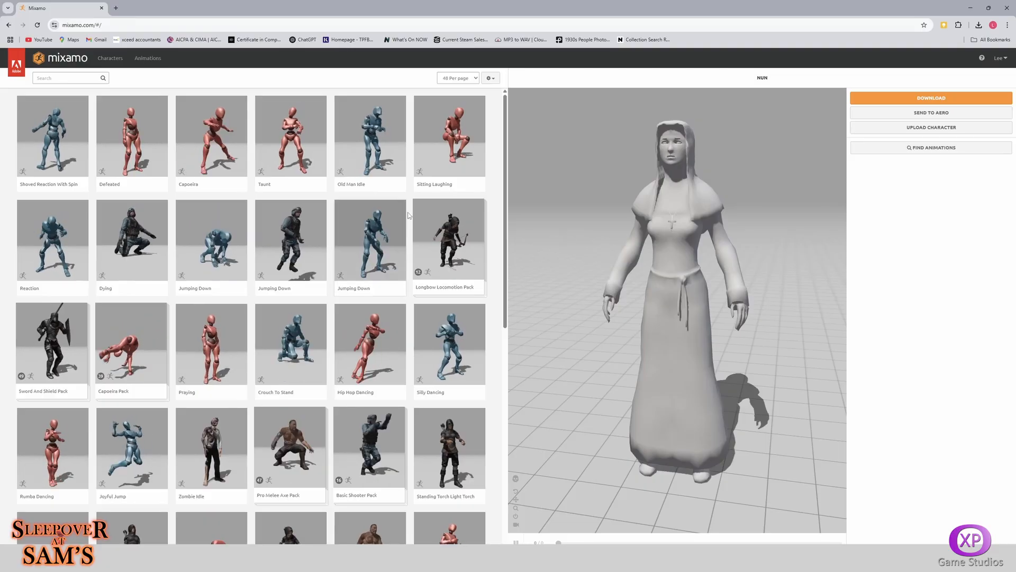
pyautogui.click(79, 79)
pyautogui.write('walk')
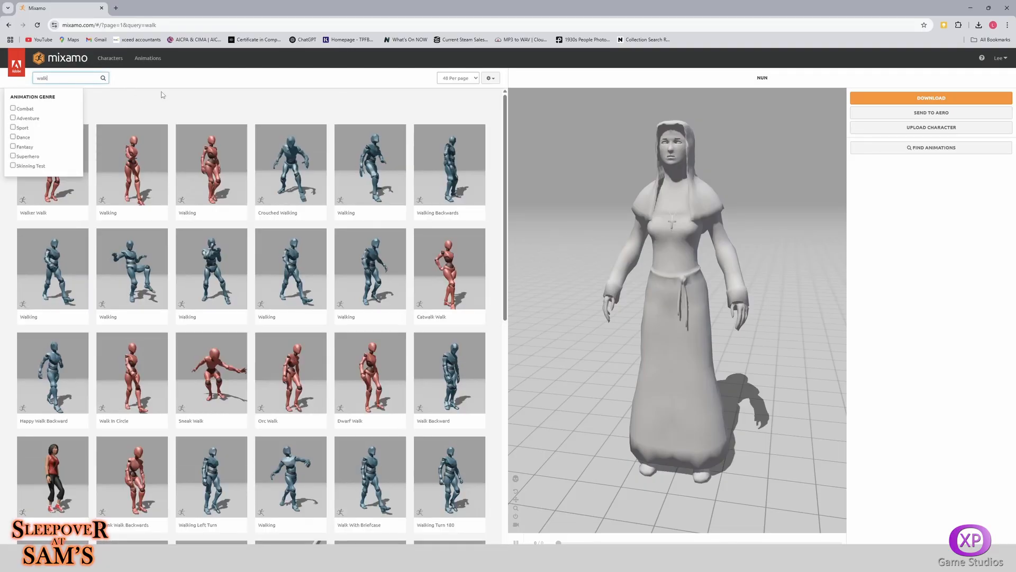
pyautogui.click(193, 78)
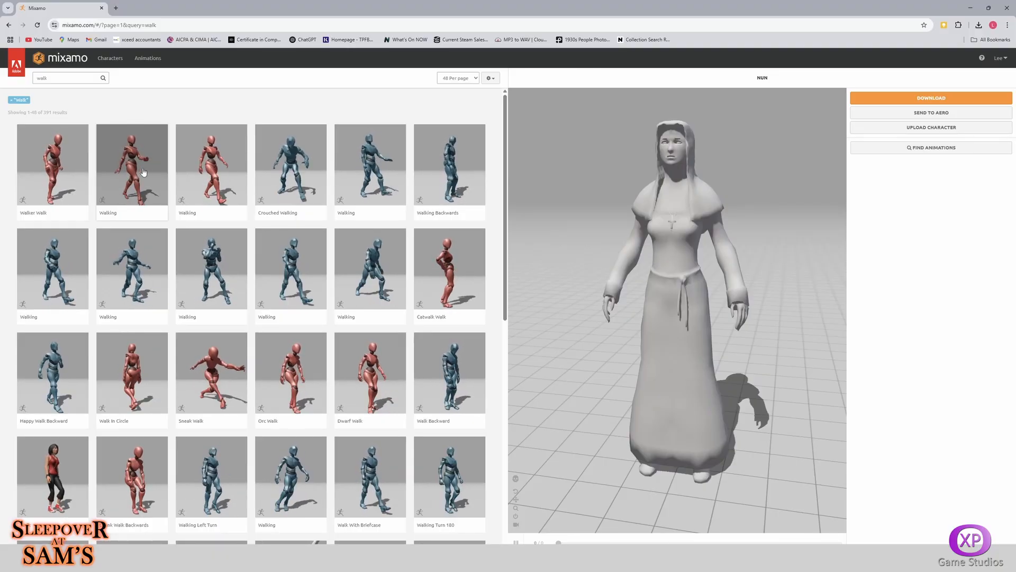
# Search the Mixamo animation library for "nun".
pyautogui.doubleClick(66, 80)
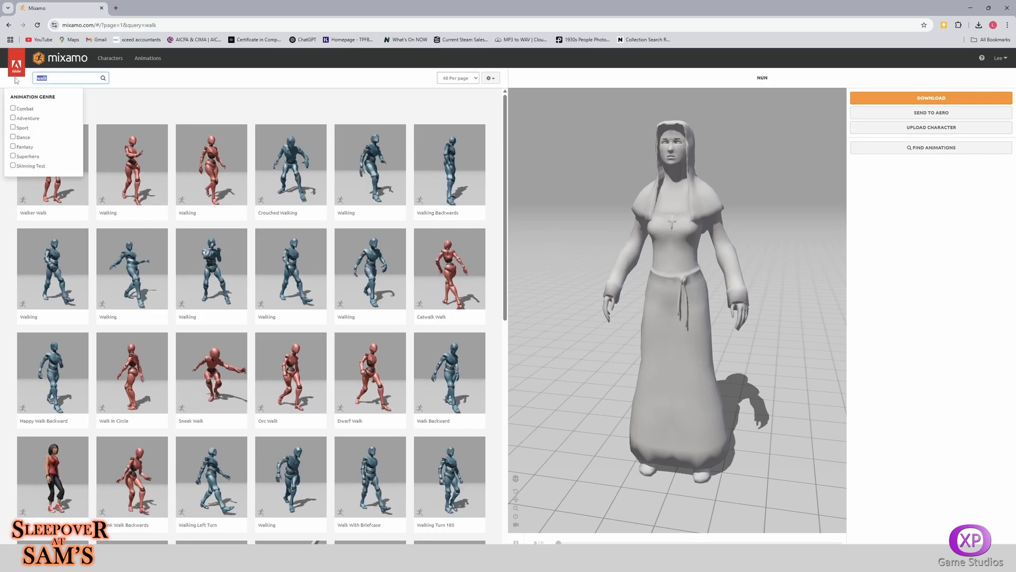
pyautogui.write('nun')
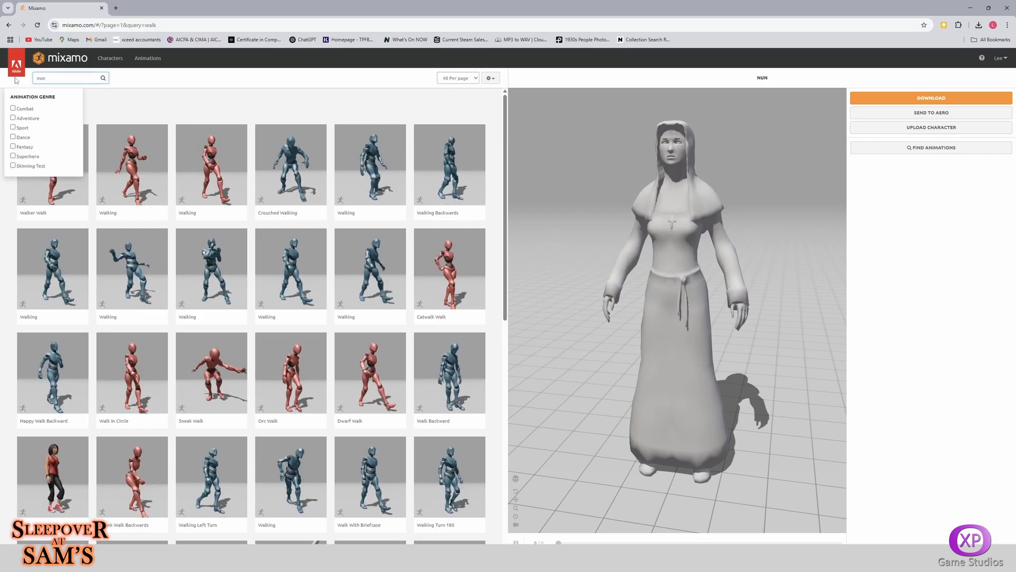
pyautogui.press('Return')
pyautogui.click(195, 83)
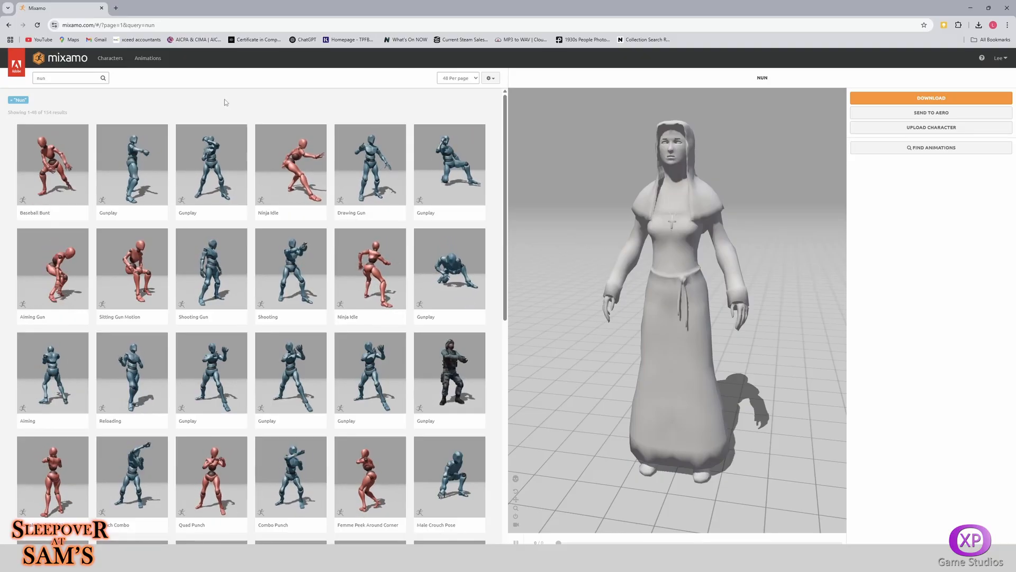
# Search the animations for "idle" and preview the Idle animation on the nun from several angles.
pyautogui.click(58, 75)
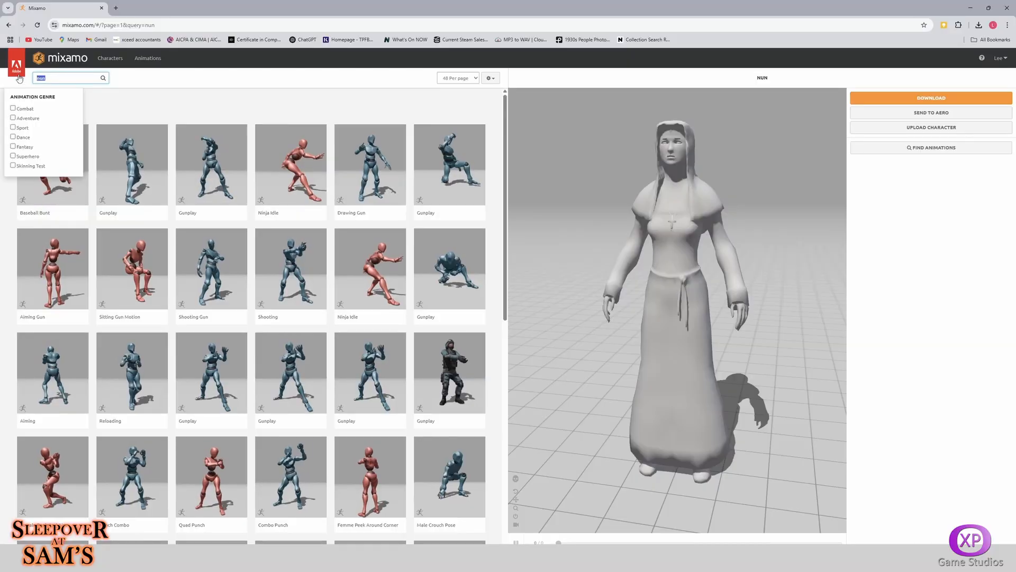
pyautogui.press('Return')
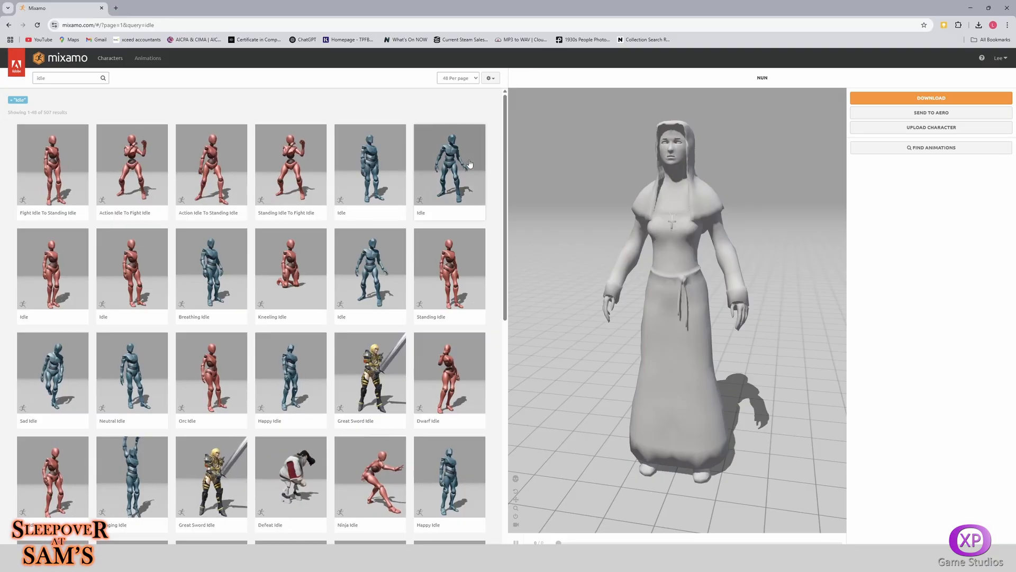
pyautogui.click(370, 170)
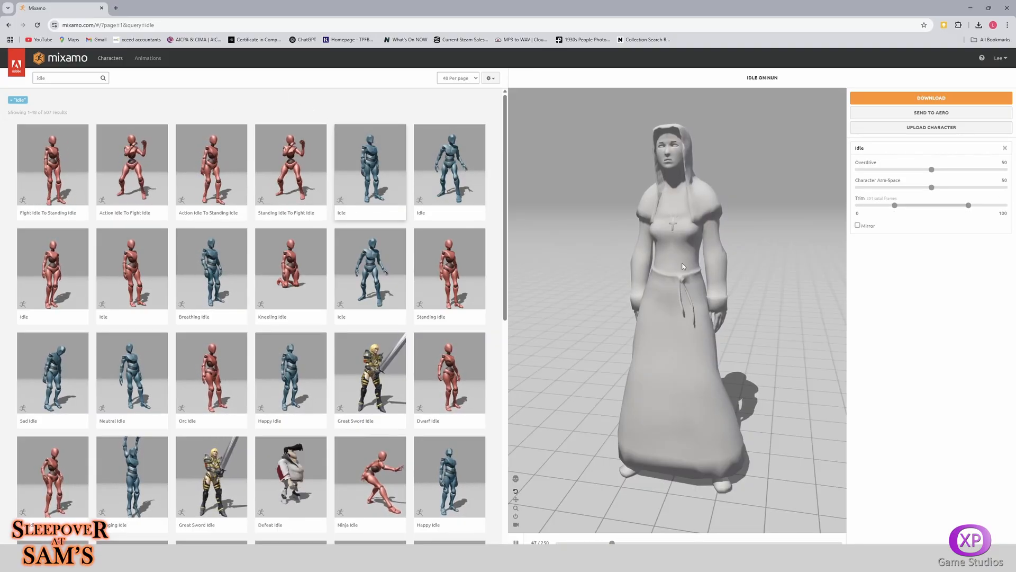
pyautogui.moveTo(730, 265); pyautogui.dragTo(685, 268)
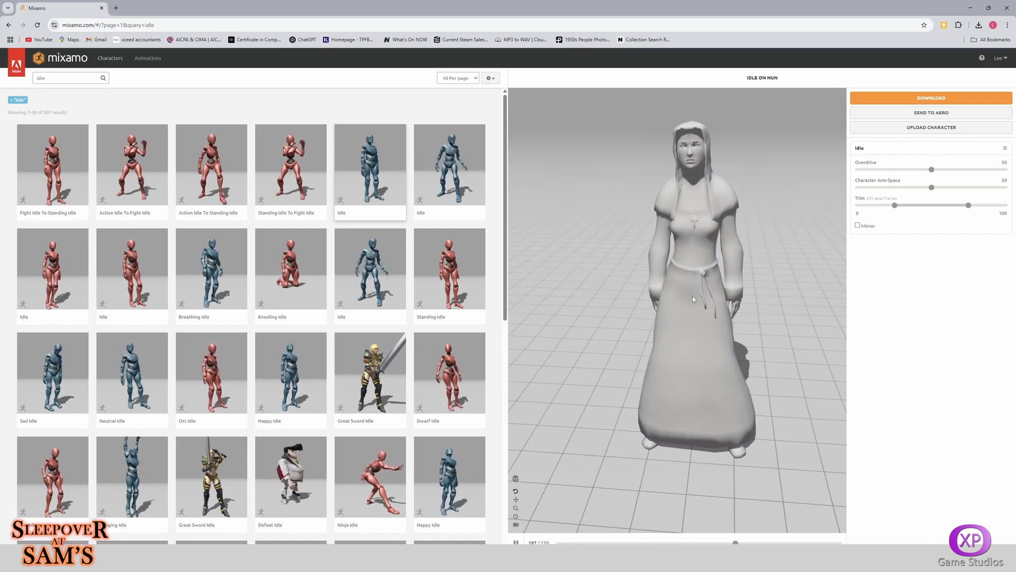
pyautogui.moveTo(692, 297); pyautogui.dragTo(669, 261)
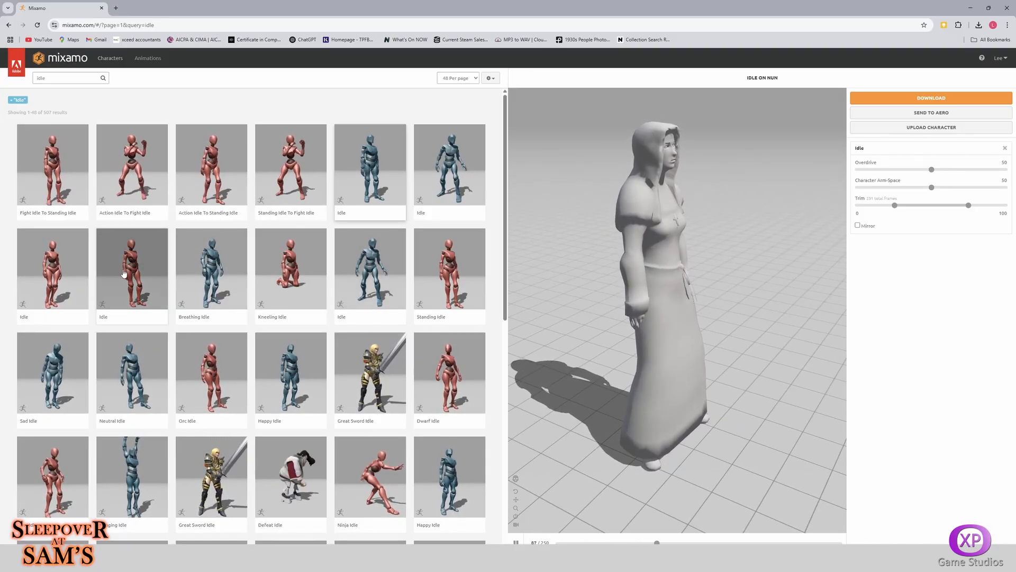
# Apply the Old Man Idle animation to the nun and inspect it from the side.
pyautogui.scroll(-3, 315, 291)
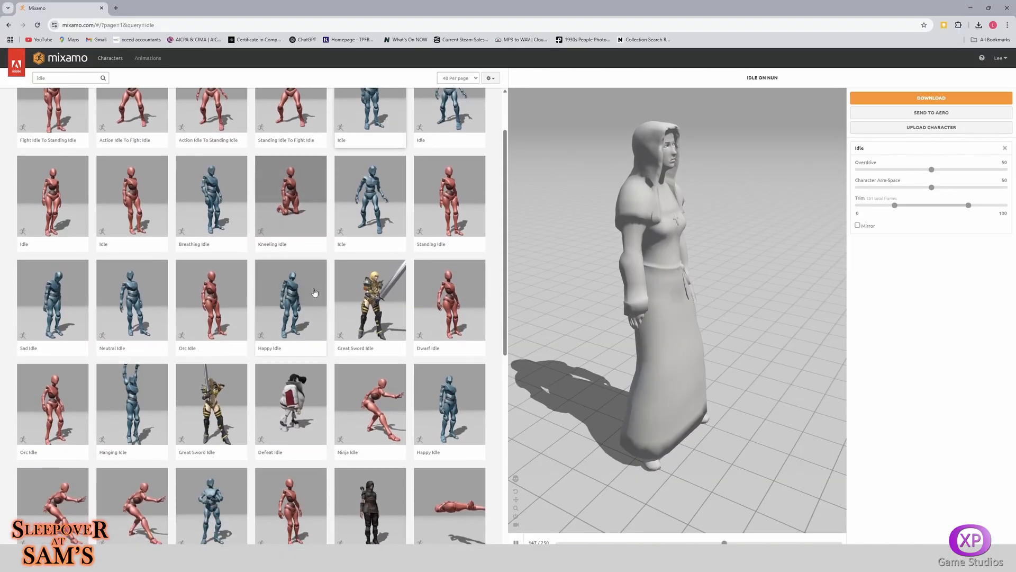
pyautogui.scroll(-2, 320, 291)
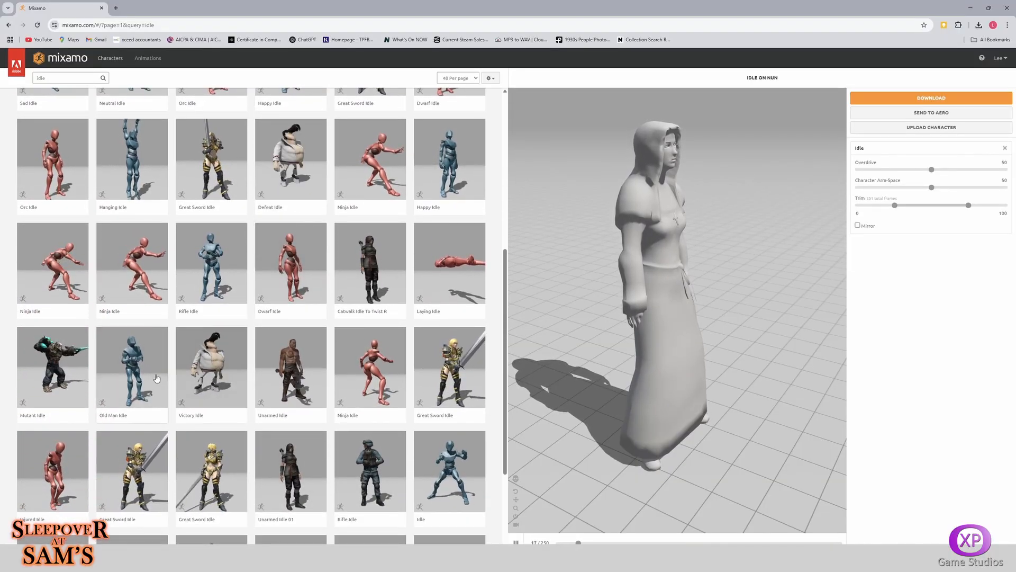
pyautogui.click(131, 366)
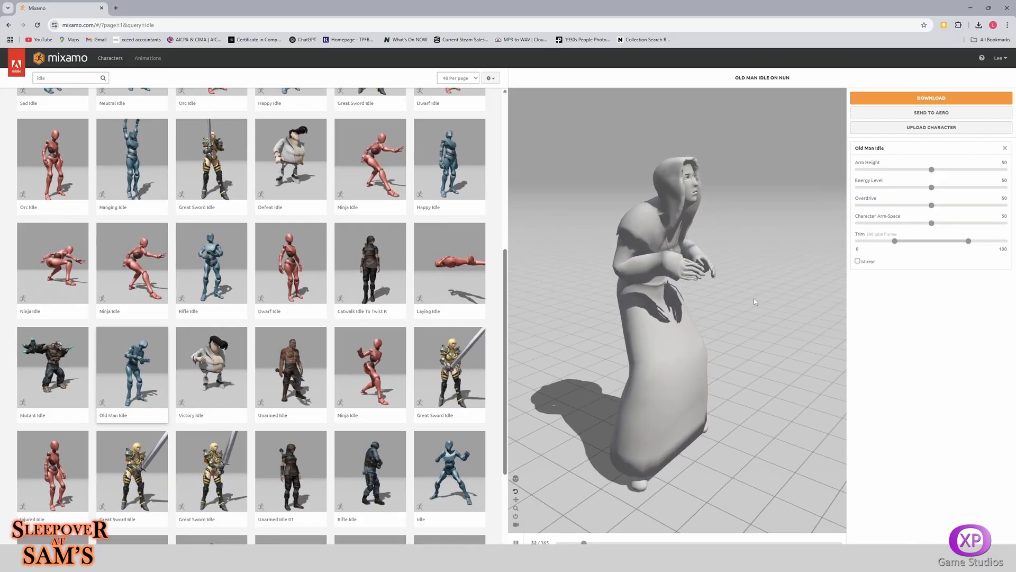
pyautogui.moveTo(754, 299); pyautogui.dragTo(719, 306)
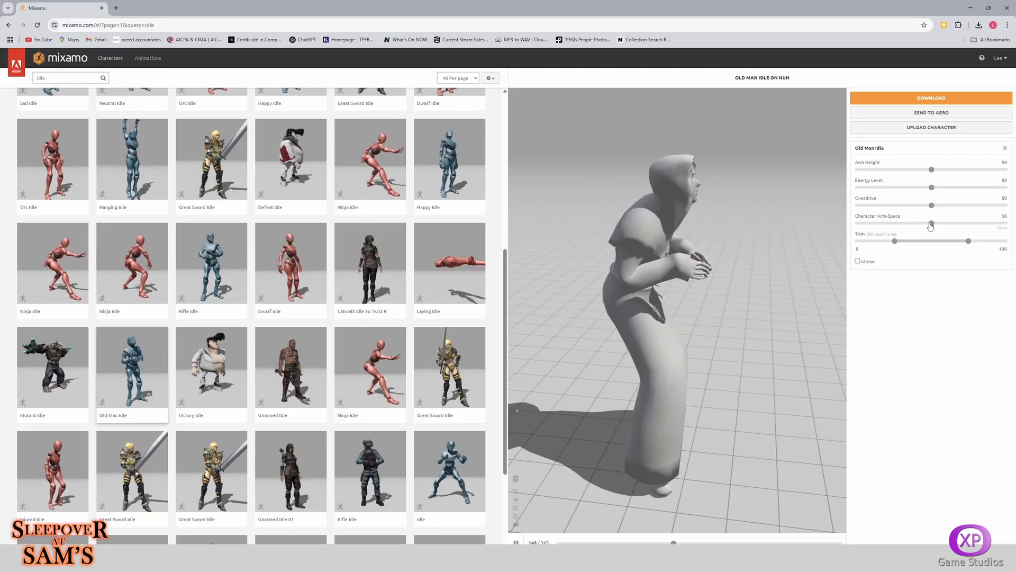
# Try Character Arm-Space 19 and Arm Height 96 and 18 on Old Man Idle, resetting each setting to its default.
pyautogui.moveTo(908, 224); pyautogui.dragTo(885, 223)
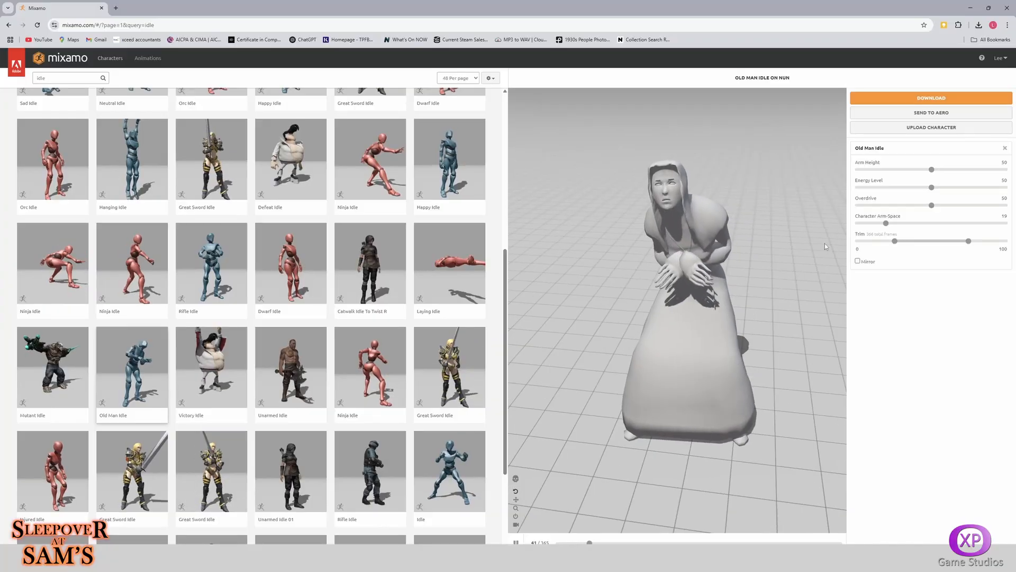
pyautogui.click(1002, 228)
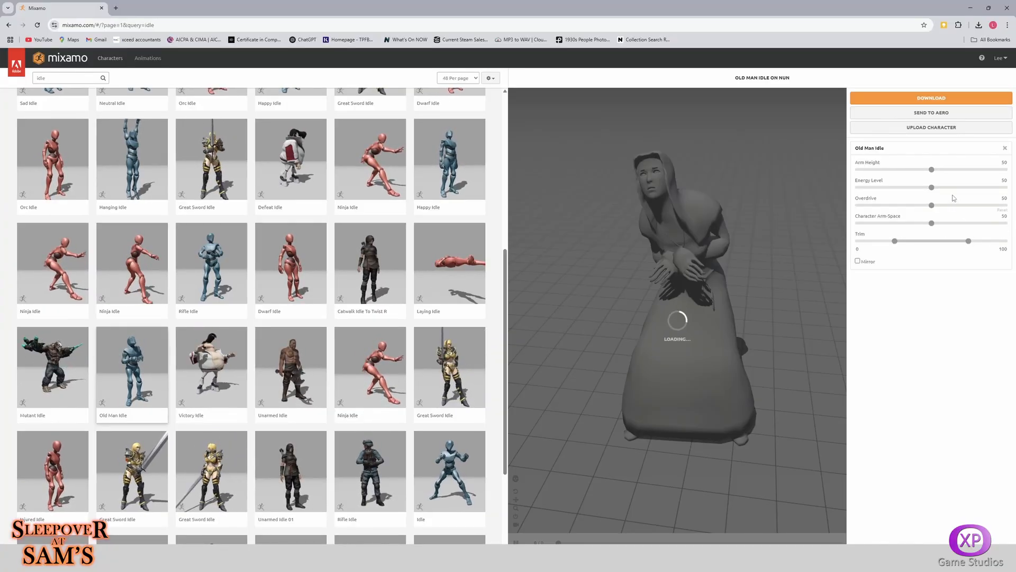
pyautogui.click(999, 170)
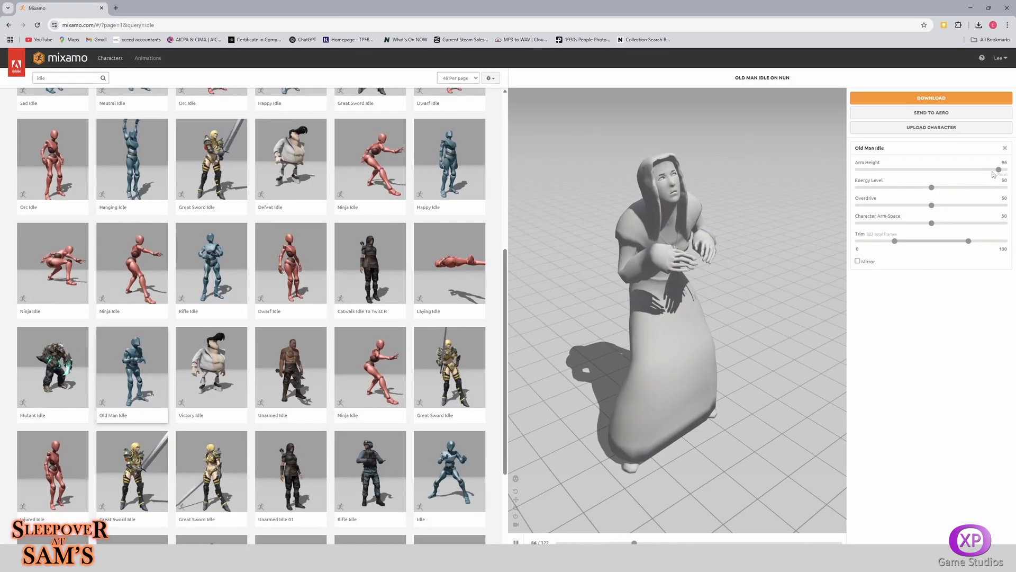
pyautogui.moveTo(887, 171); pyautogui.dragTo(884, 170)
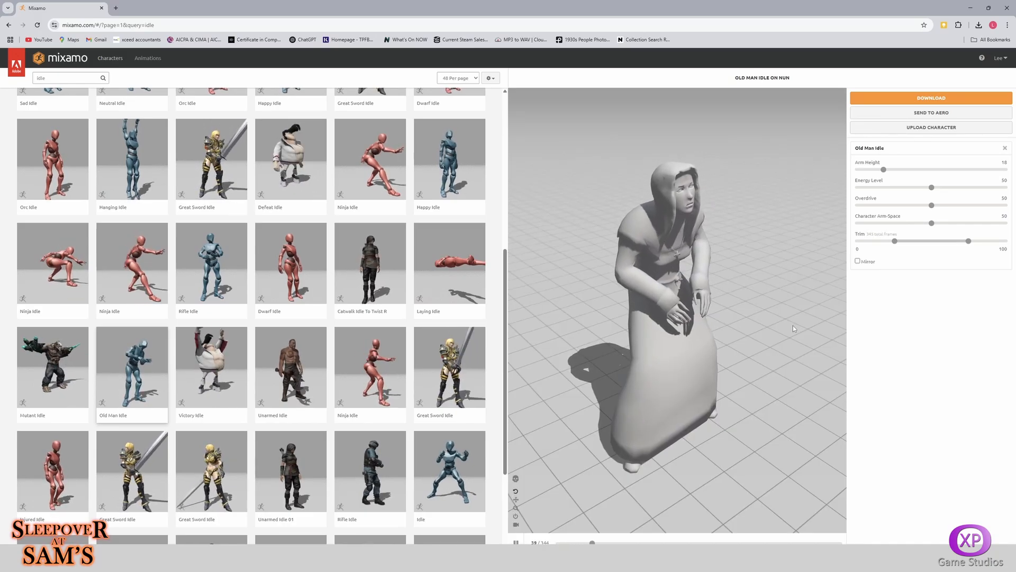
pyautogui.click(1003, 174)
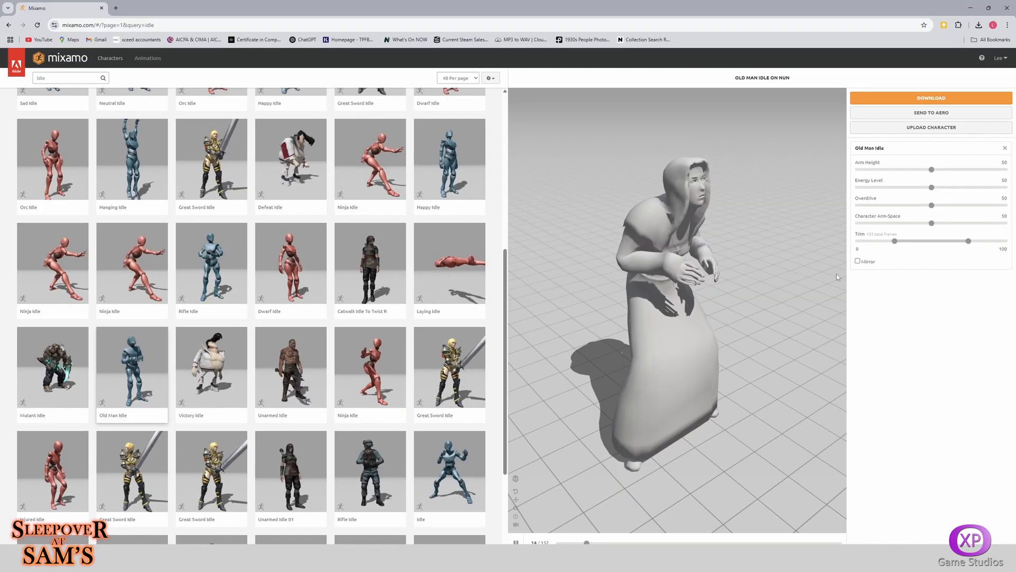
# Download Old Man Idle as FBX Binary with skin, at 60 frames per second and without keyframe reduction.
pyautogui.moveTo(715, 288); pyautogui.dragTo(751, 270)
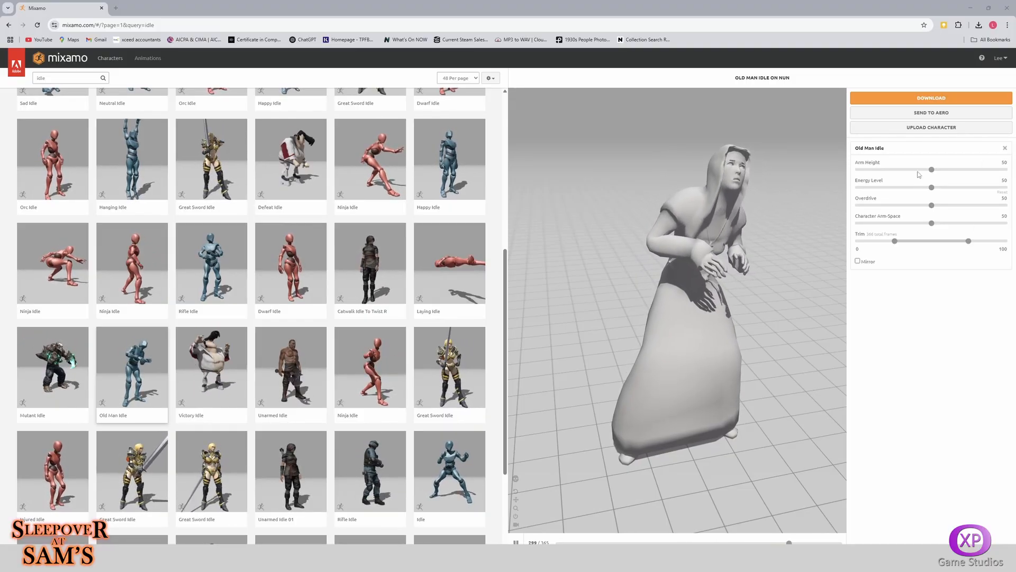
pyautogui.click(932, 98)
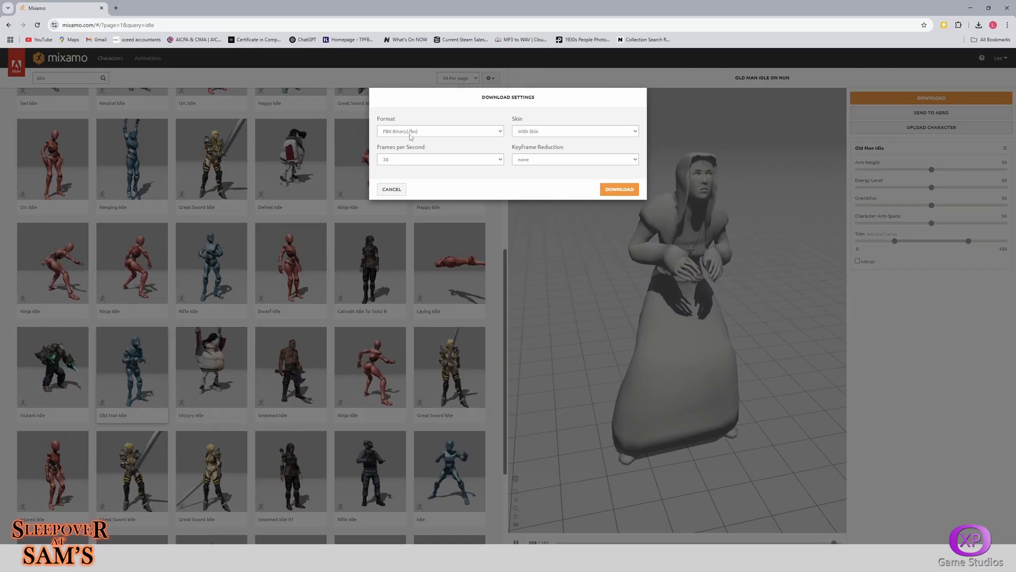
pyautogui.click(542, 136)
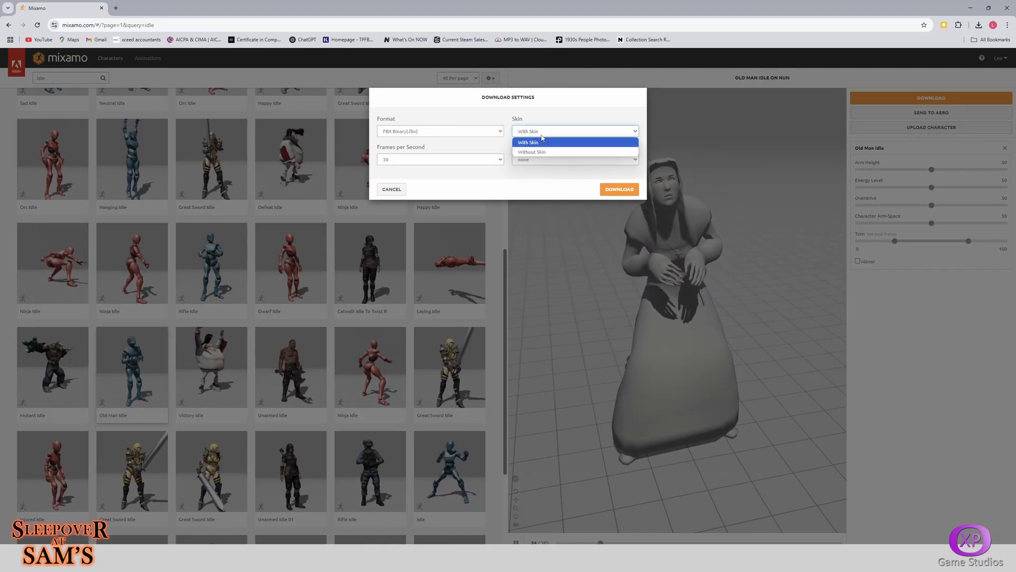
pyautogui.click(540, 143)
pyautogui.click(439, 159)
pyautogui.click(440, 181)
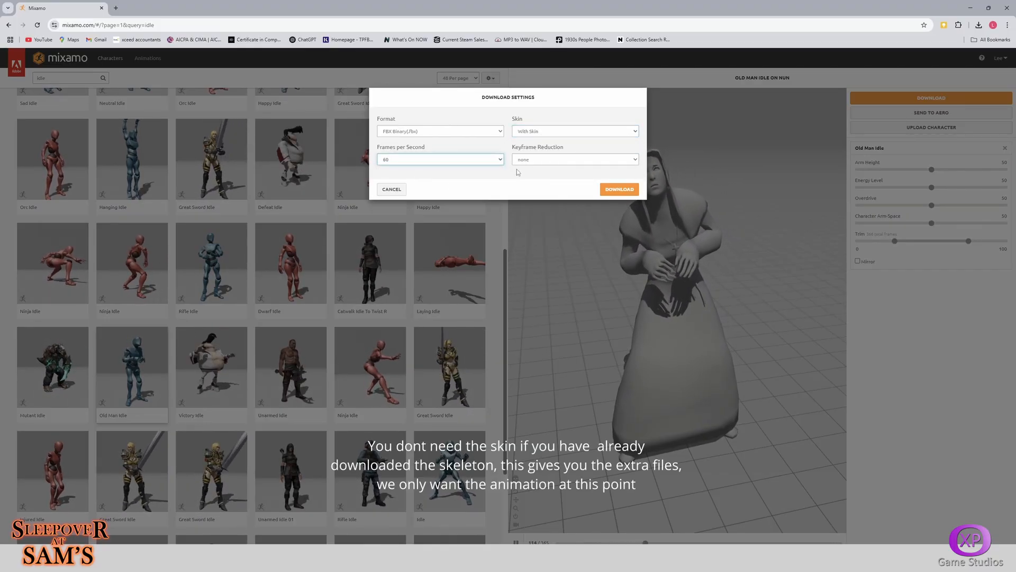
pyautogui.click(537, 160)
pyautogui.click(529, 170)
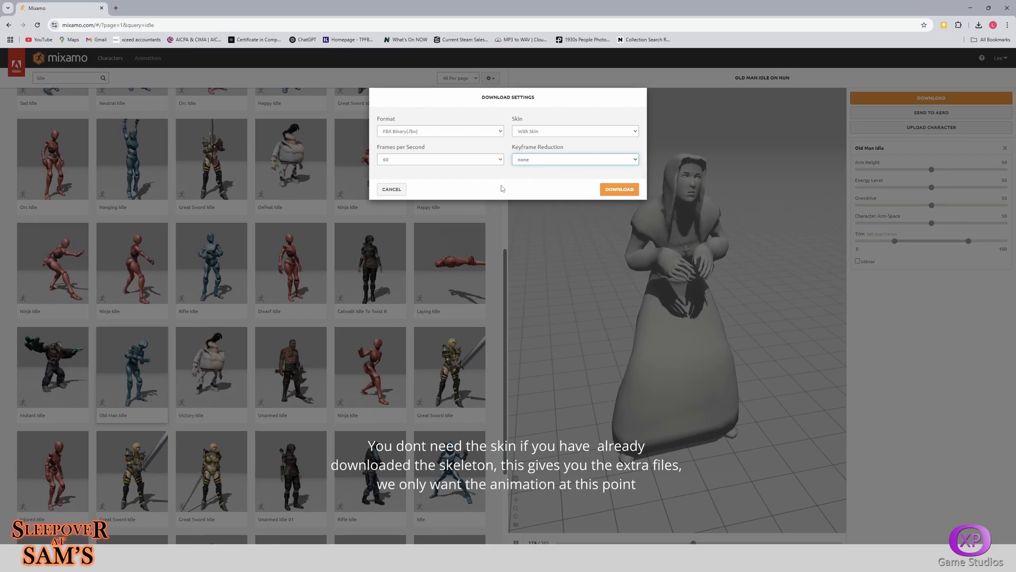
pyautogui.click(620, 189)
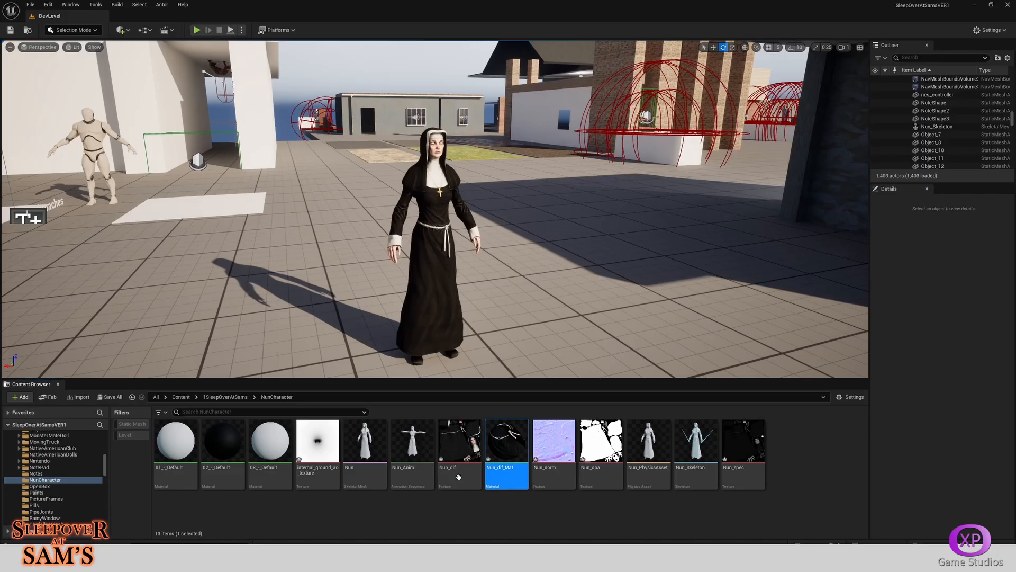
# Back in Unreal Editor, create a folder named TheNunAnims inside NunCharacter and open it.
pyautogui.rightClick(285, 516)
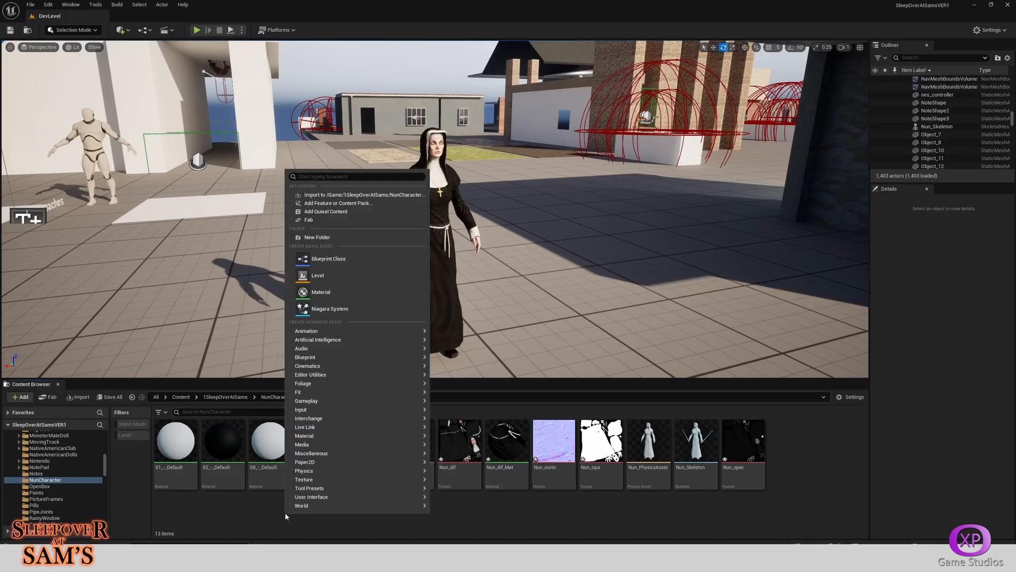
pyautogui.click(322, 238)
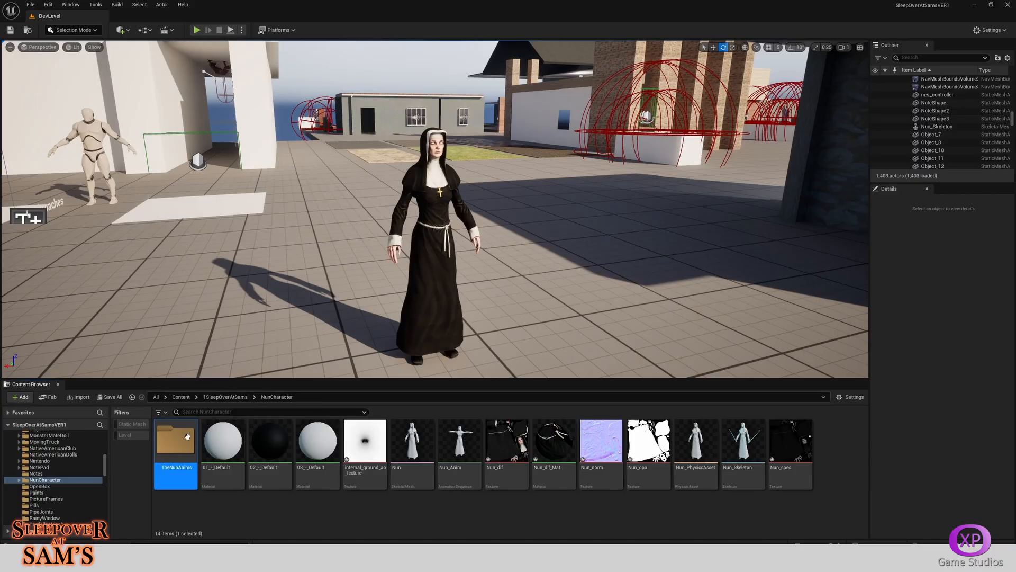
pyautogui.doubleClick(187, 437)
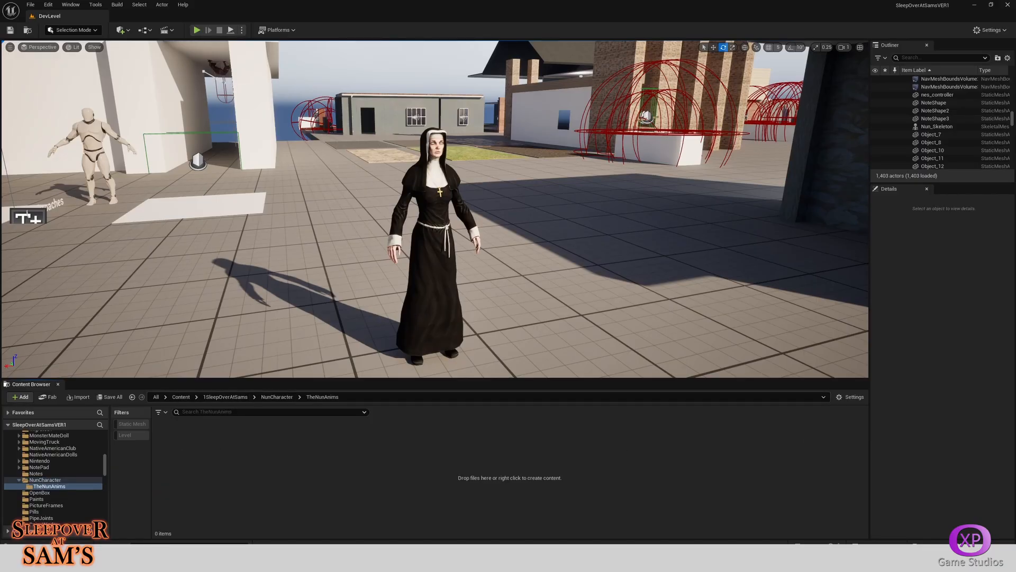
# Import Old Man Idle.fbx into TheNunAnims with Nun_Skeleton as its skeleton, and return to the NunCharacter folder.
pyautogui.moveTo(295, 456); pyautogui.dragTo(295, 456)
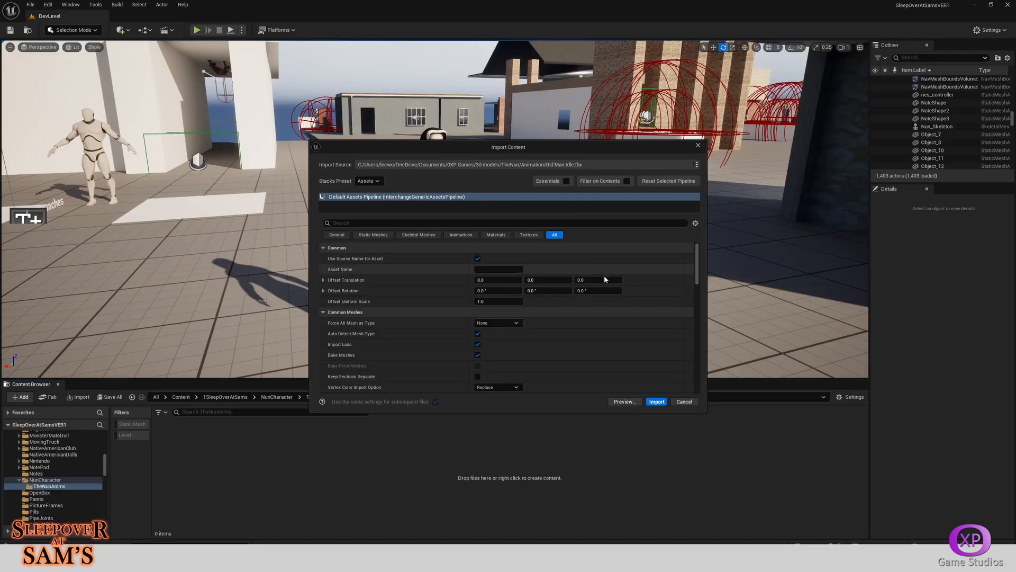
pyautogui.scroll(-5, 605, 276)
pyautogui.click(521, 331)
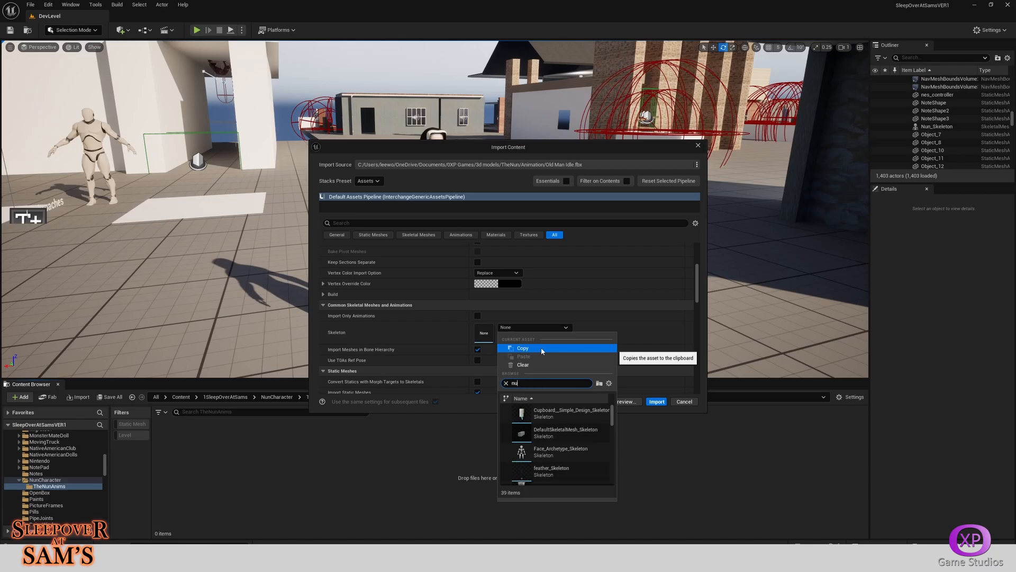
pyautogui.click(546, 415)
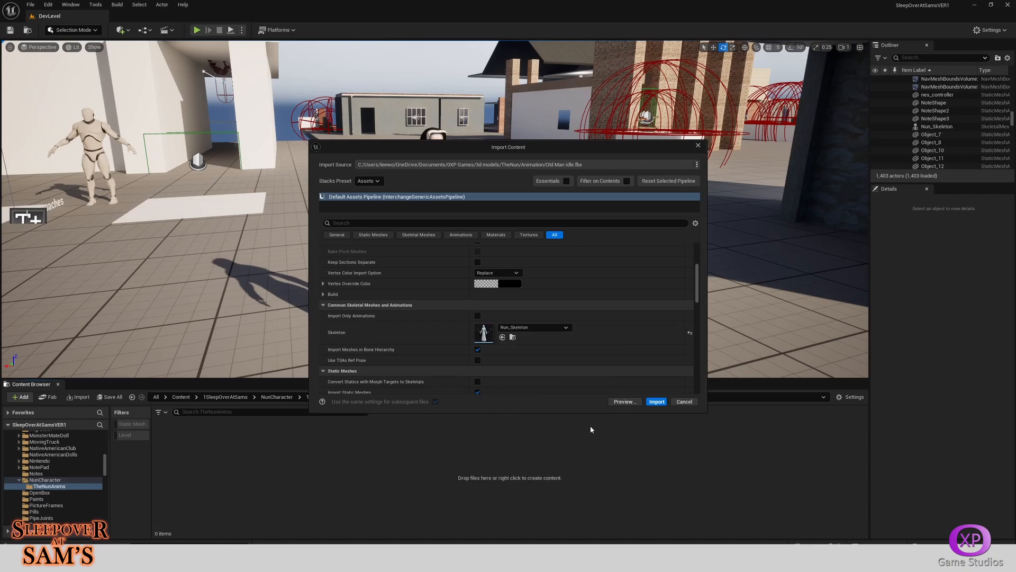
pyautogui.click(657, 401)
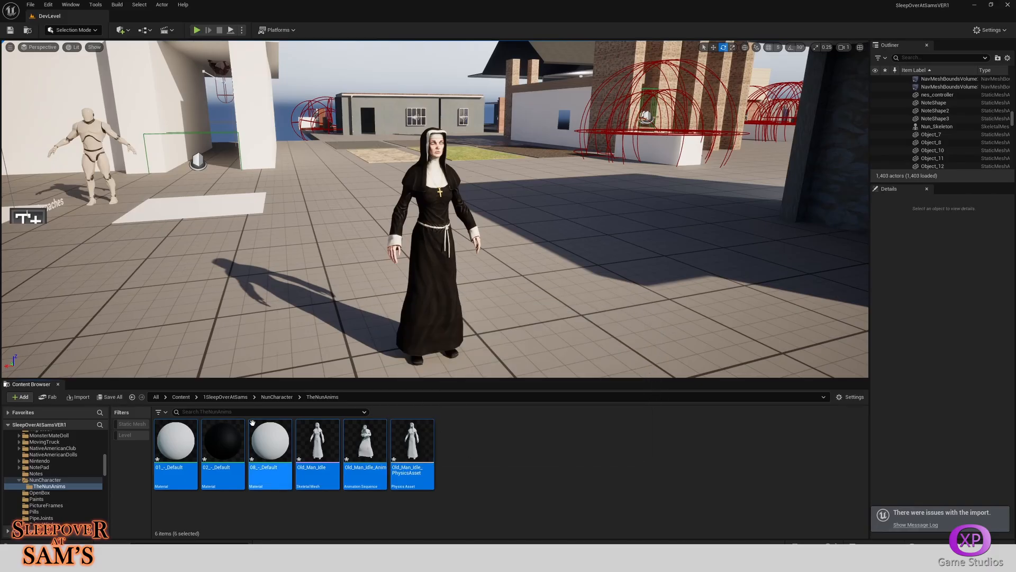
pyautogui.click(276, 399)
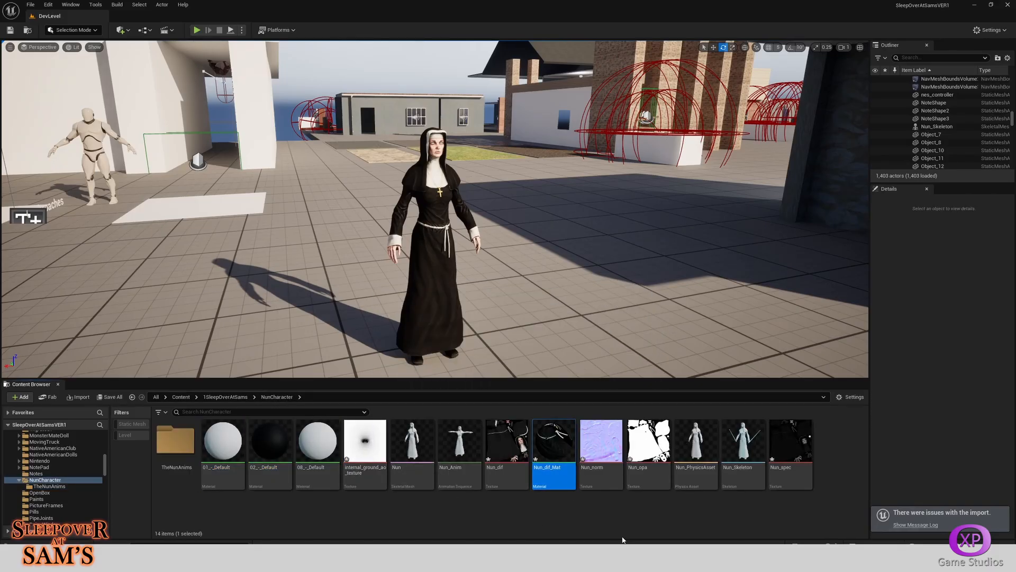
# Paste Nun_dif_Mat into TheNunAnims and apply it to Element 0 of the Old_Man_Idle skeletal mesh, saving the mesh.
pyautogui.doubleClick(176, 439)
pyautogui.hotkey('ctrl', 'v')
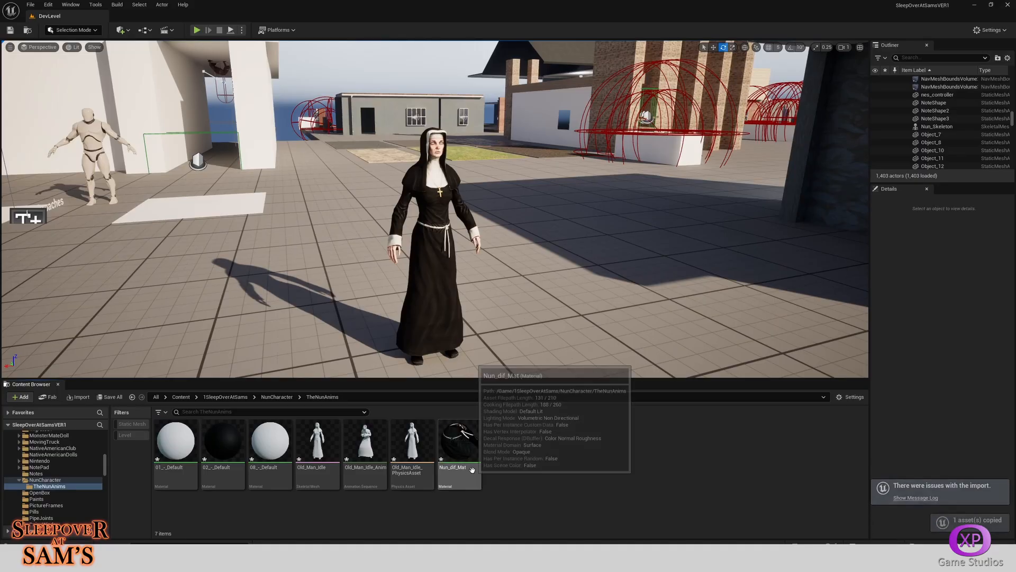
pyautogui.doubleClick(322, 439)
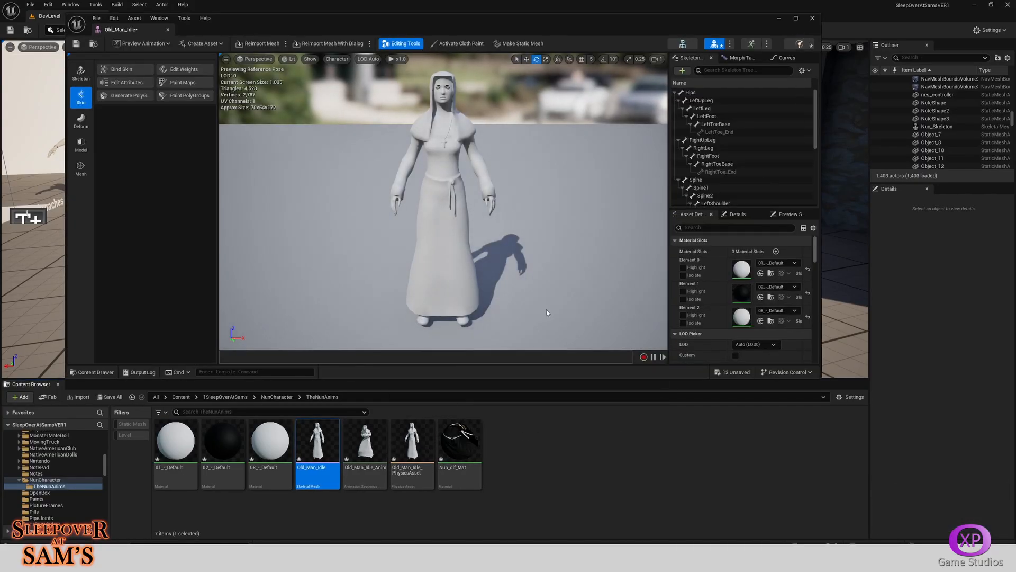
pyautogui.moveTo(471, 435); pyautogui.dragTo(706, 359)
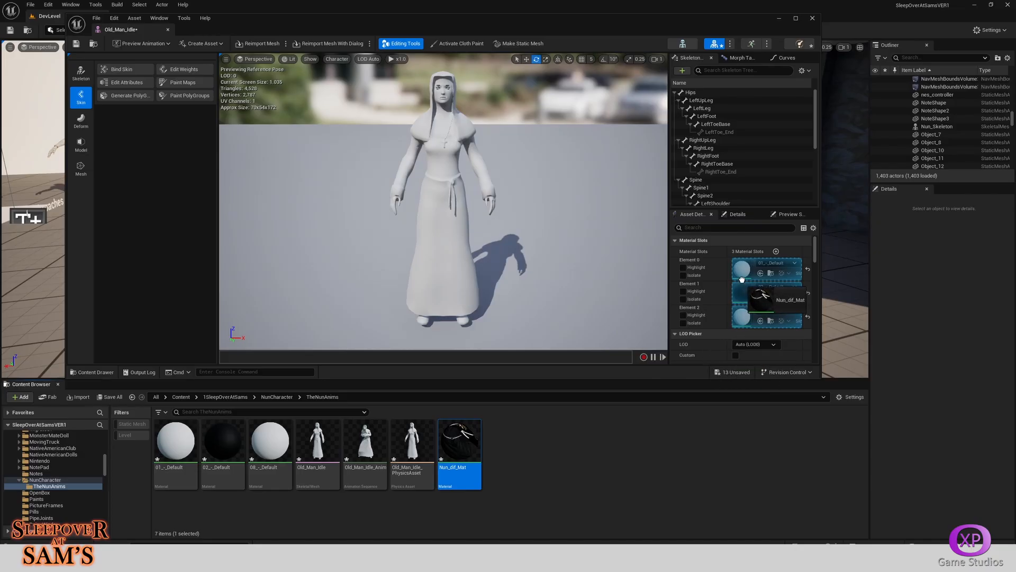
pyautogui.moveTo(746, 271); pyautogui.dragTo(745, 271)
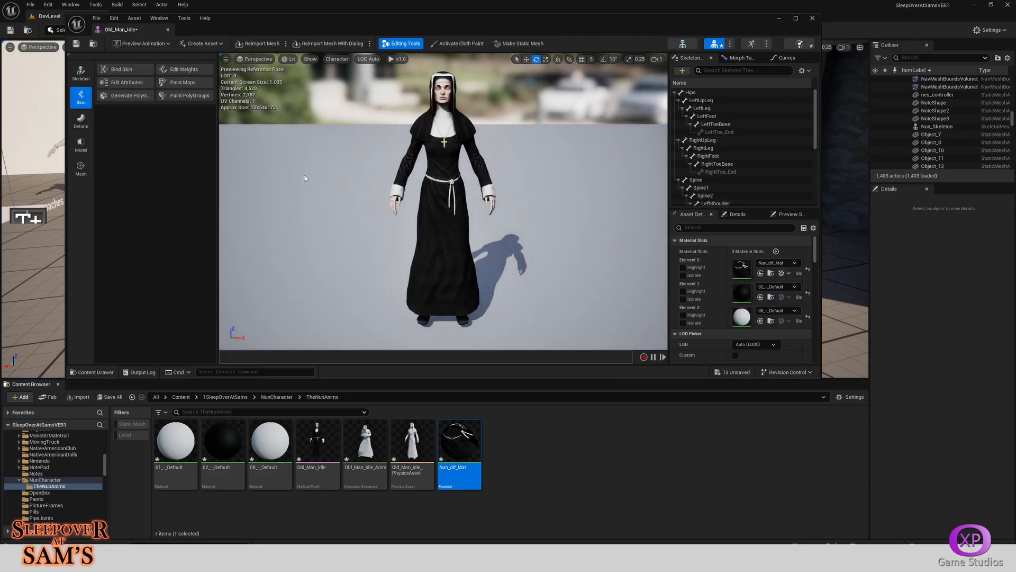
pyautogui.click(76, 43)
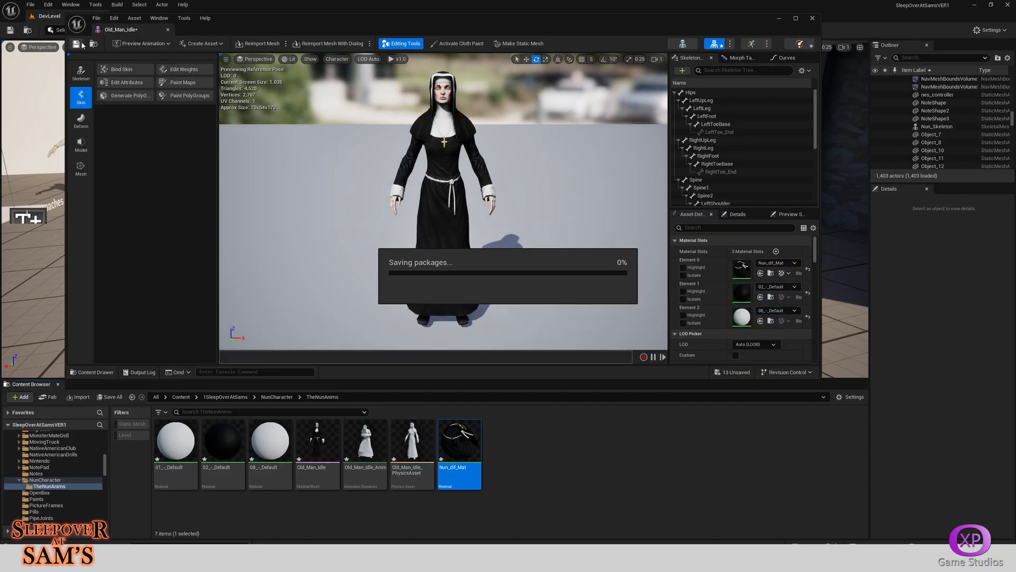
pyautogui.click(168, 30)
# Place the Old_Man_Idle skeletal mesh in the level beside the existing nun and save everything.
pyautogui.moveTo(318, 444); pyautogui.dragTo(359, 361)
pyautogui.moveTo(359, 360); pyautogui.dragTo(237, 235, button='right')
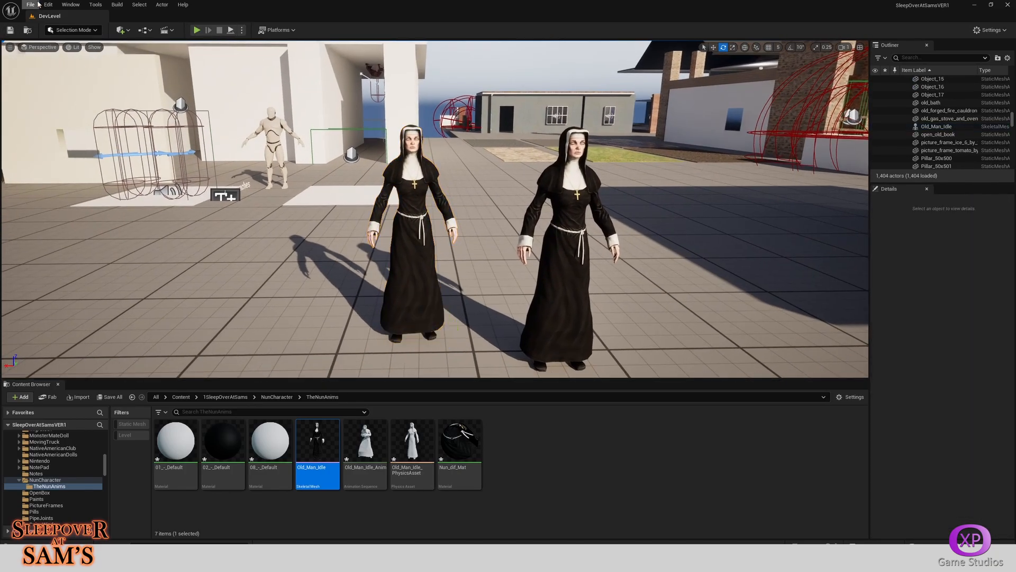
pyautogui.click(30, 5)
pyautogui.click(55, 114)
# Play the level from the floor in front of the two nuns, examine both characters up close, and stop playing.
pyautogui.press('s')
pyautogui.moveTo(381, 268); pyautogui.dragTo(407, 300, button='right')
pyautogui.rightClick(381, 267)
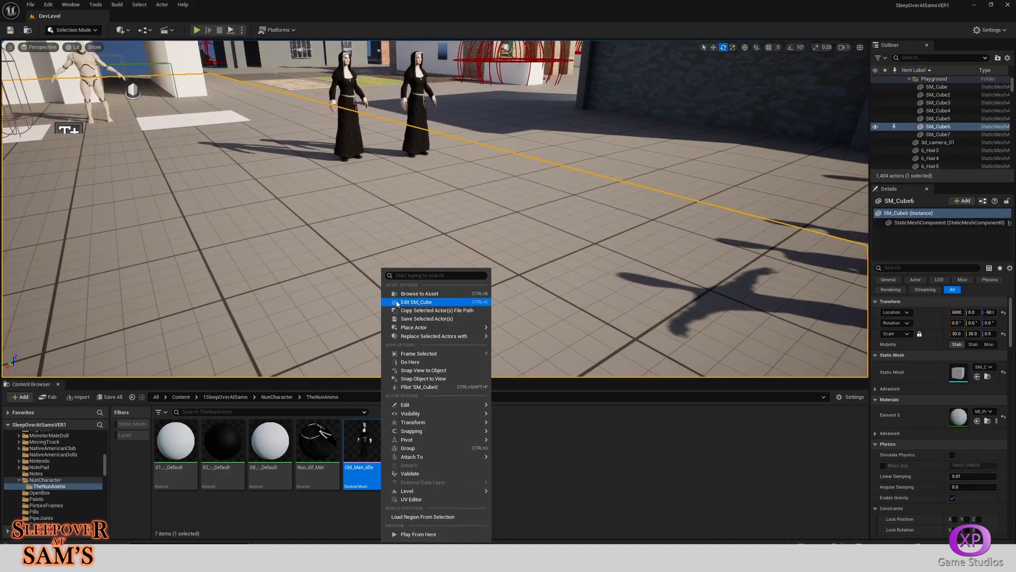
pyautogui.click(415, 534)
pyautogui.press('w')
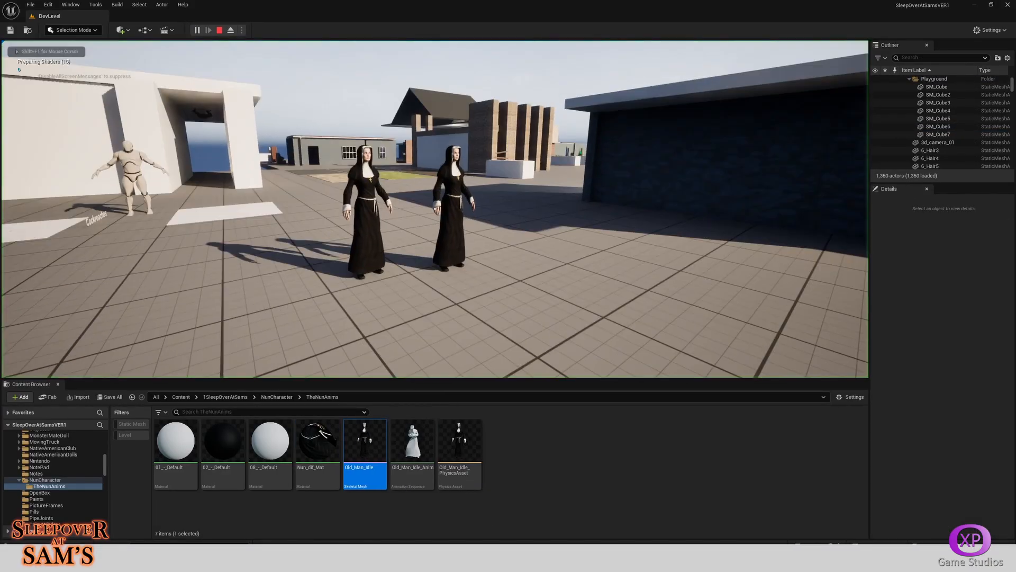
pyautogui.press('w')
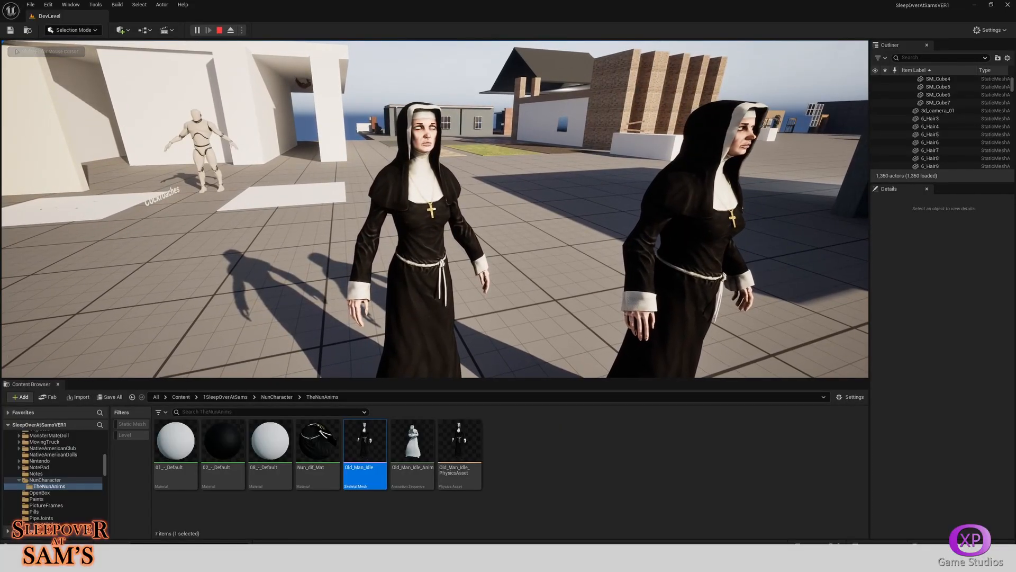
pyautogui.press('w')
pyautogui.press('w')
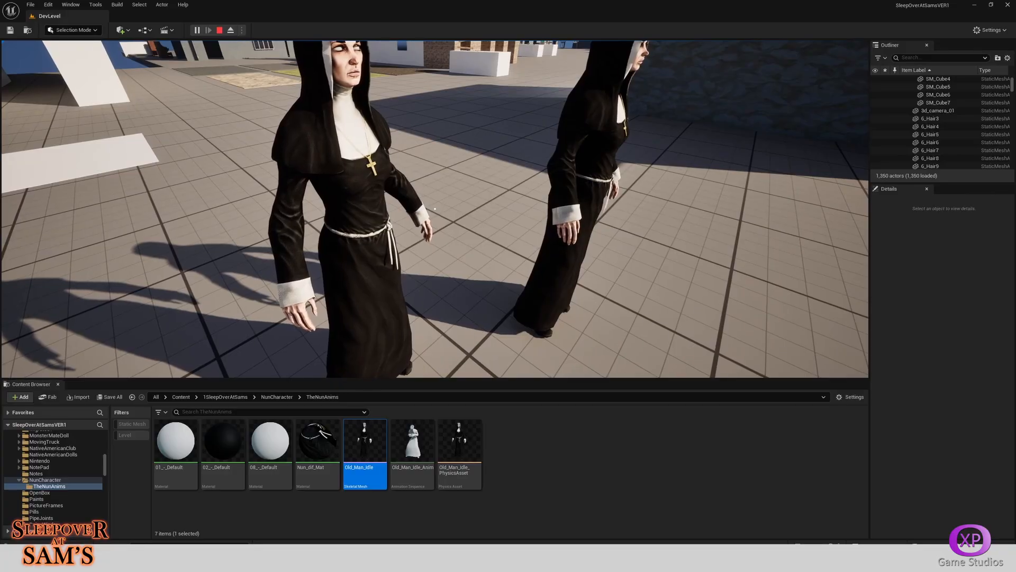
pyautogui.press('Escape')
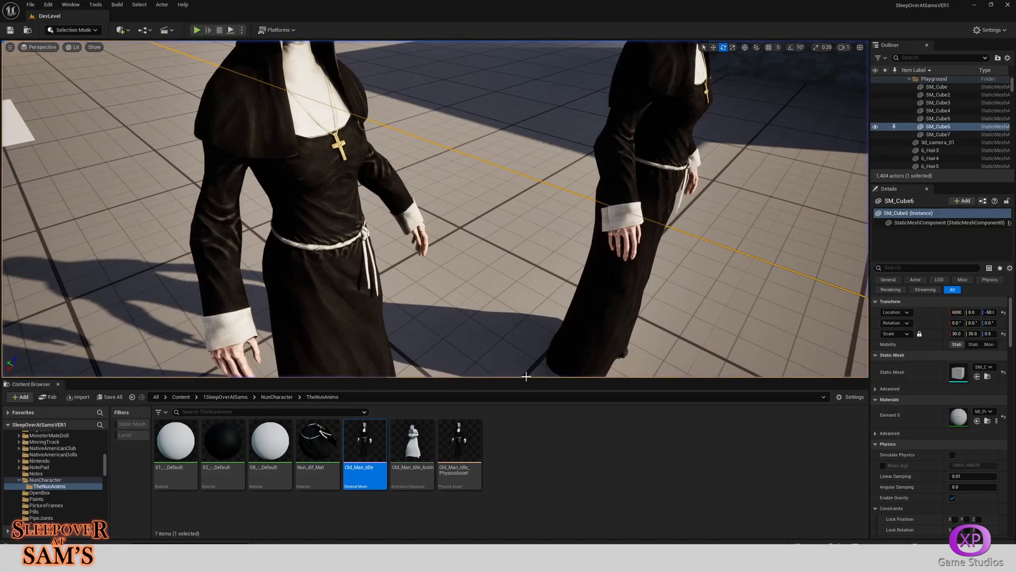
# Delete the placed Old_Man_Idle actor from the level.
pyautogui.scroll(5, 381, 202)
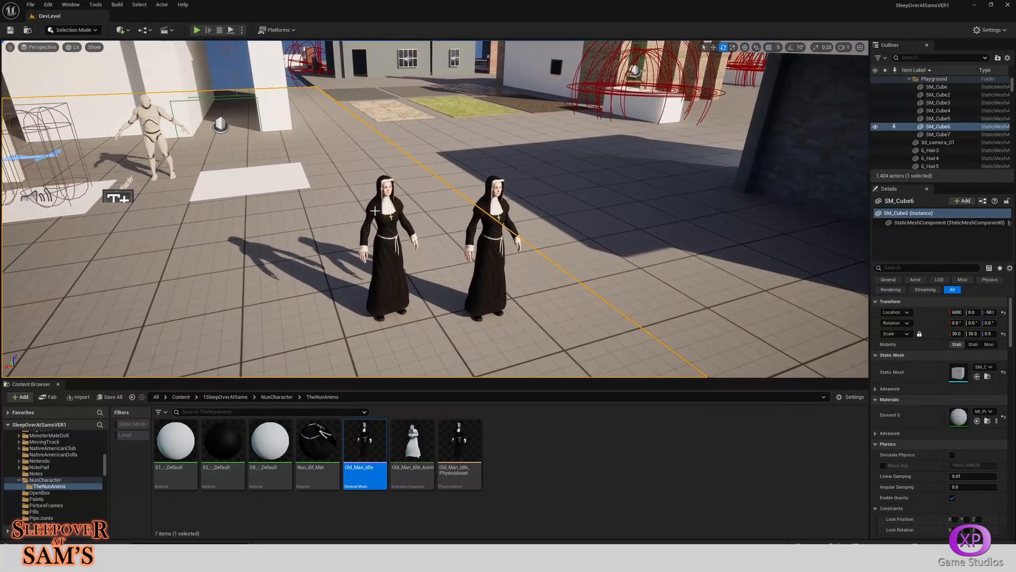
pyautogui.click(381, 202)
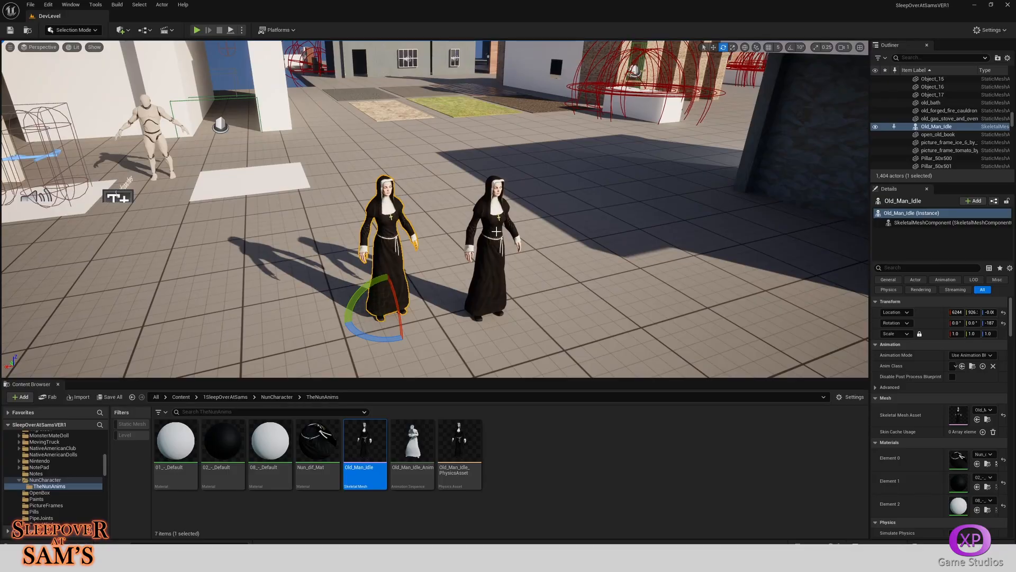
pyautogui.press('Delete')
pyautogui.rightClick(445, 237)
pyautogui.rightClick(446, 237)
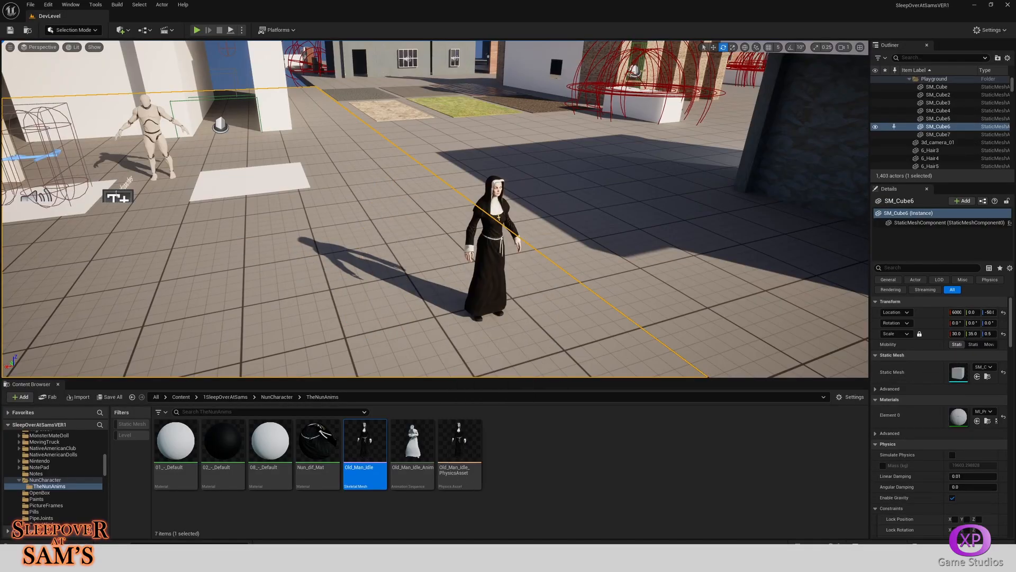
# Place the Old_Man_Idle_Anim animation sequence in the level beside the standing nun.
pyautogui.click(46, 4)
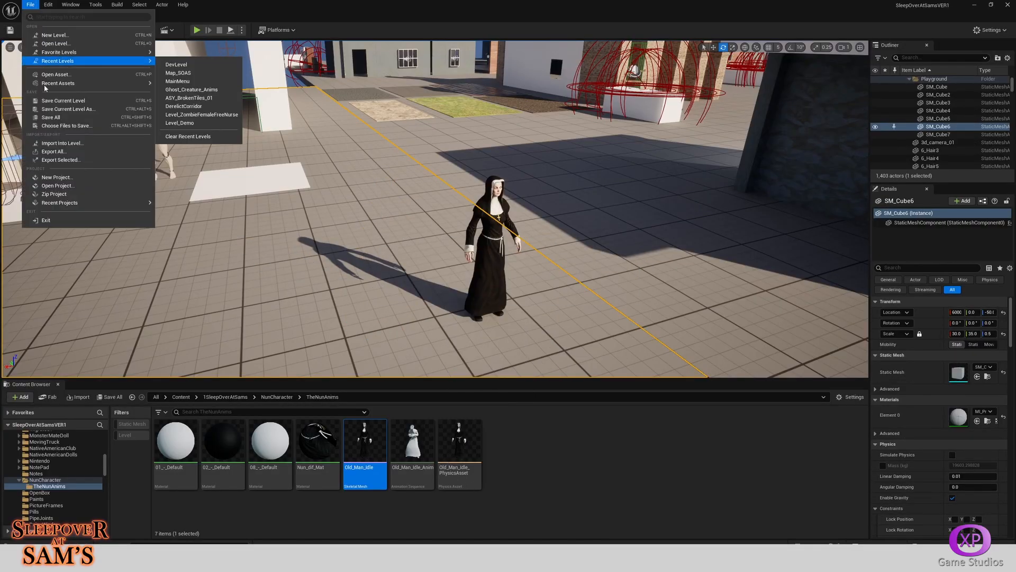
pyautogui.click(164, 322)
pyautogui.moveTo(409, 448); pyautogui.dragTo(574, 341)
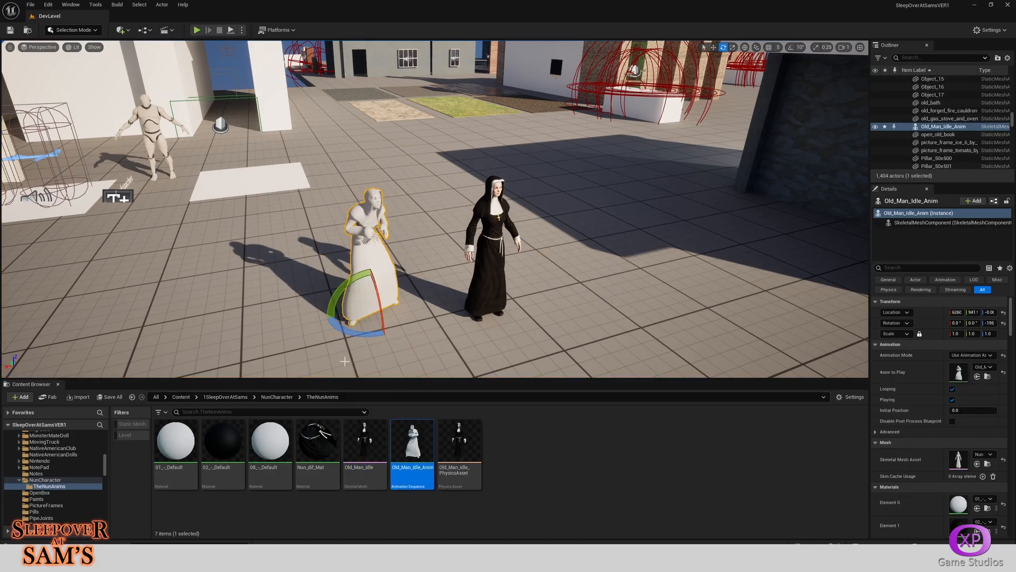
# Preview the Old_Man_Idle_Anim sequence and examine Nun_Skeleton from the NunCharacter folder, closing the asset editor.
pyautogui.doubleClick(413, 442)
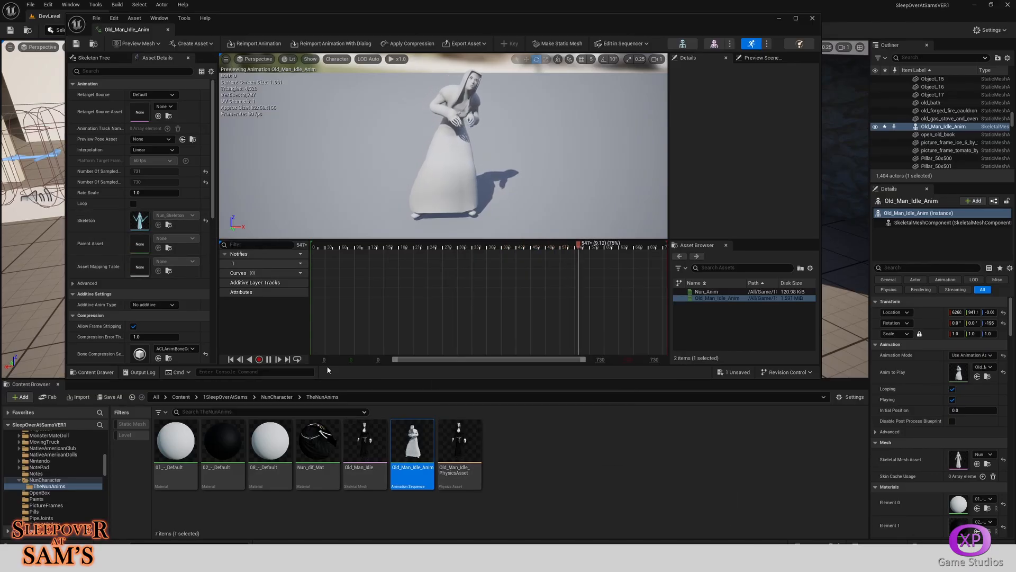
pyautogui.click(279, 397)
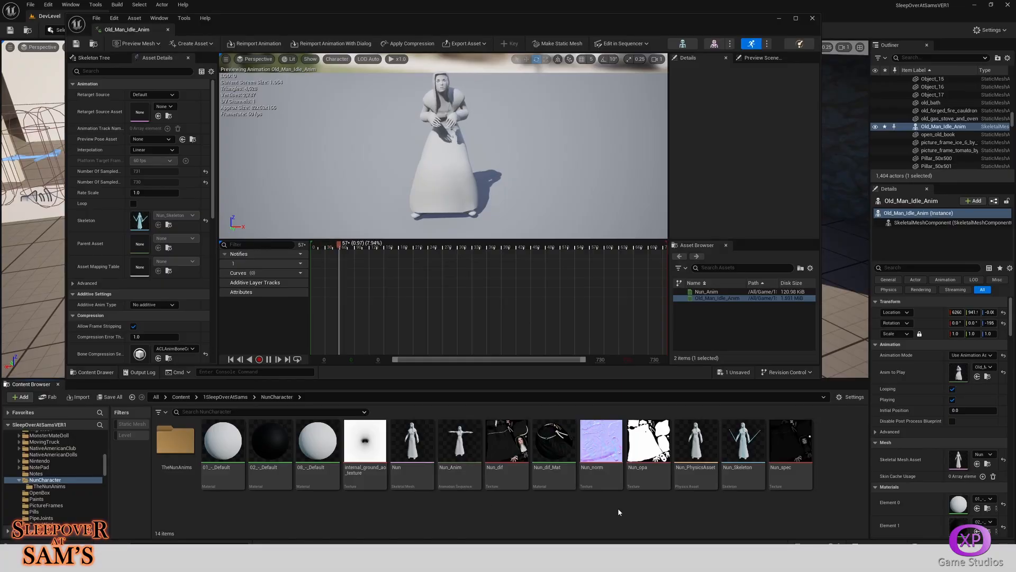
pyautogui.click(736, 444)
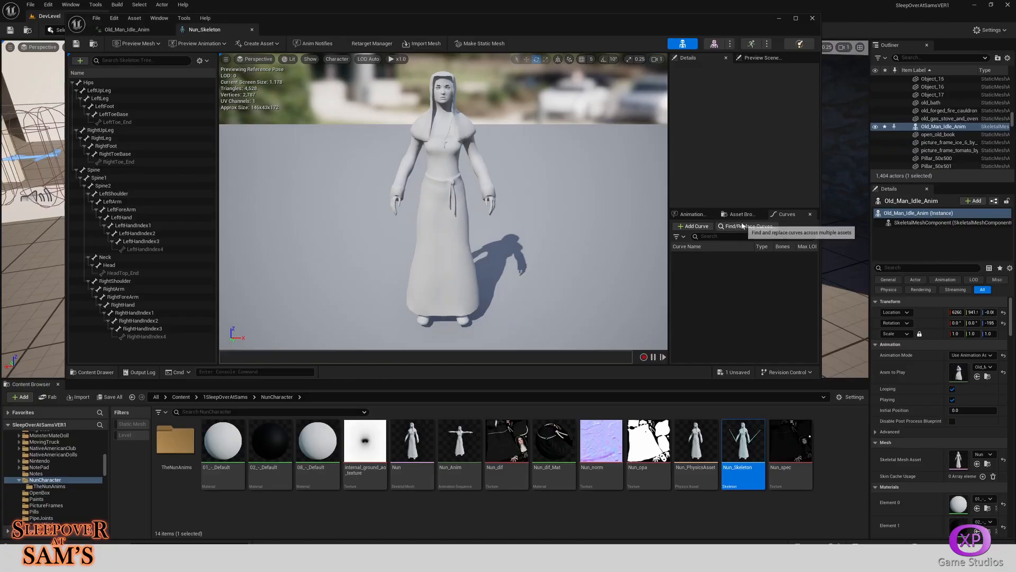
pyautogui.click(813, 18)
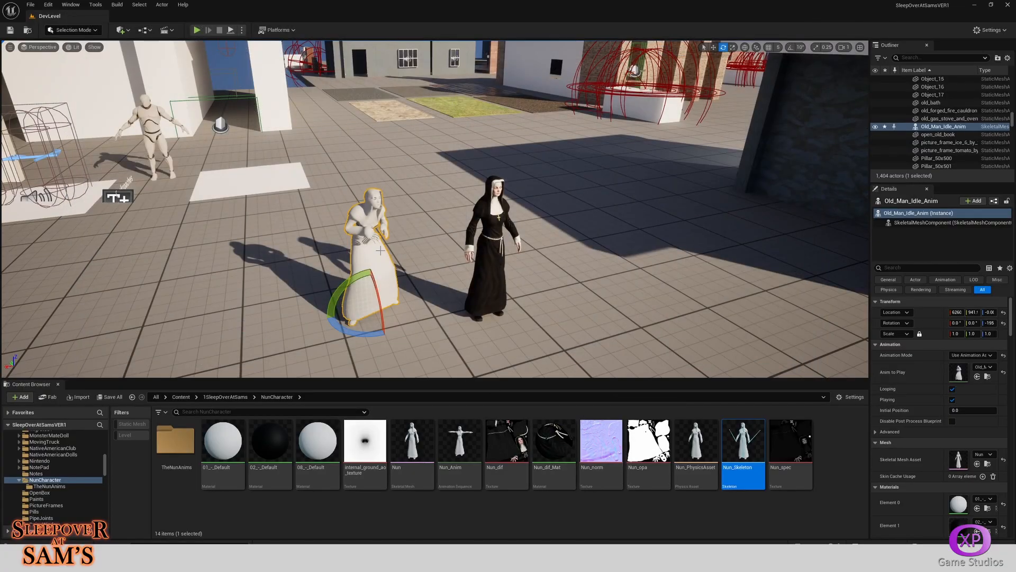
# Assign Nun_dif_Mat to material Element 0 of the placed Old_Man_Idle_Anim actor and save everything.
pyautogui.scroll(-2, 949, 481)
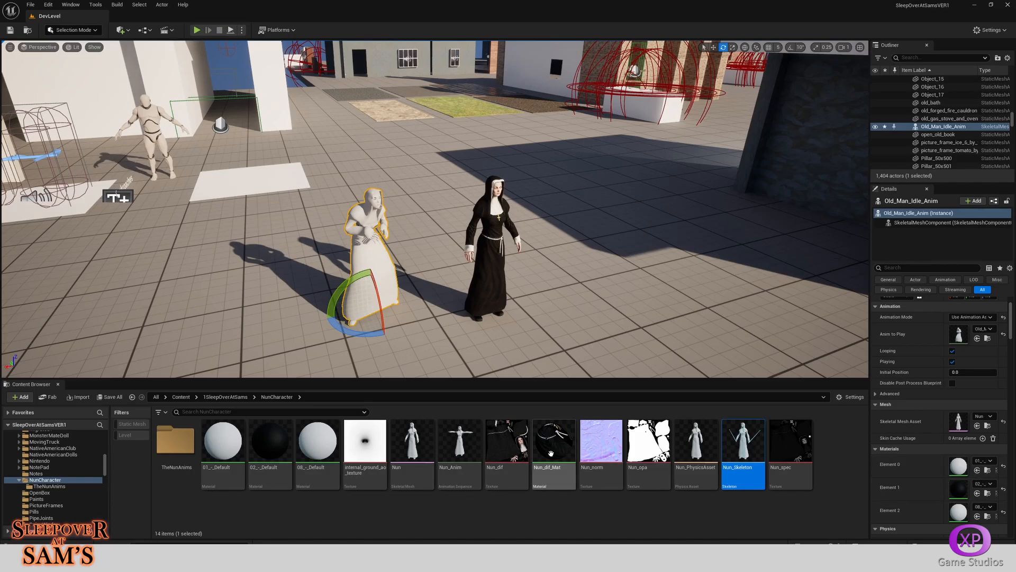
pyautogui.moveTo(550, 453); pyautogui.dragTo(953, 469)
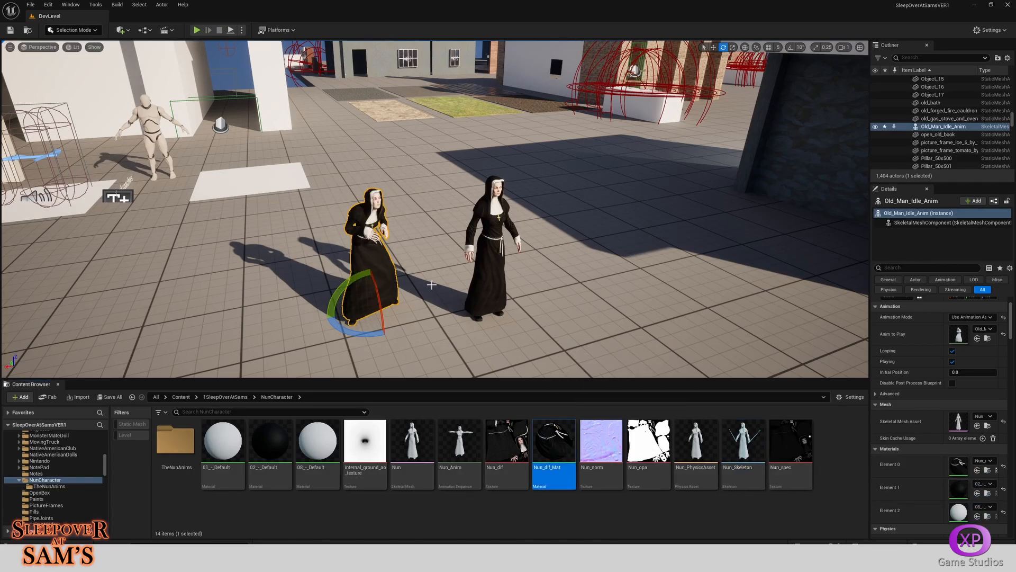
pyautogui.click(11, 32)
pyautogui.click(30, 5)
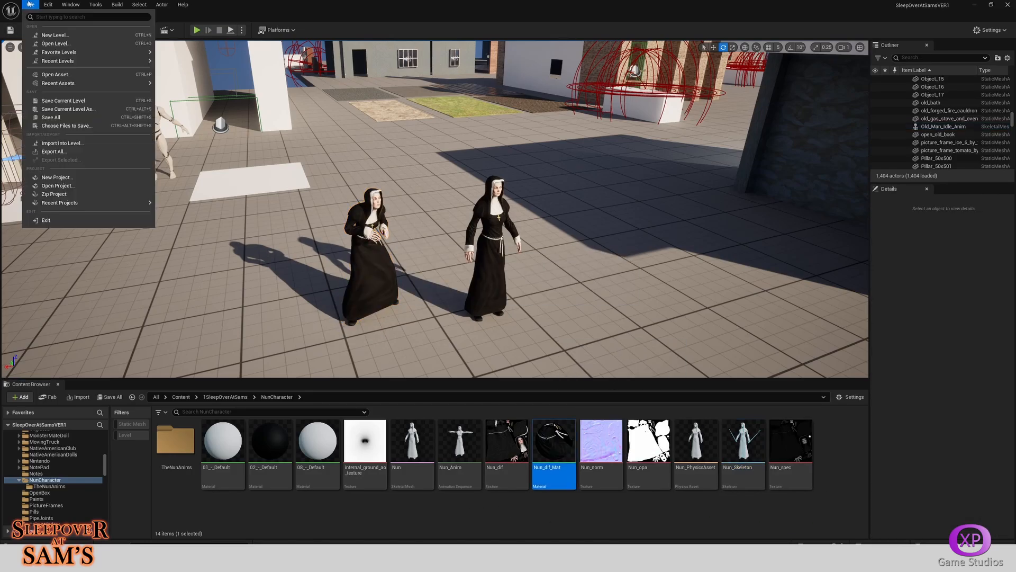
pyautogui.click(52, 118)
# Play the level from the floor near the nuns, examine the animated nun from all around, and stop playing.
pyautogui.moveTo(426, 313); pyautogui.dragTo(410, 349, button='right')
pyautogui.rightClick(426, 312)
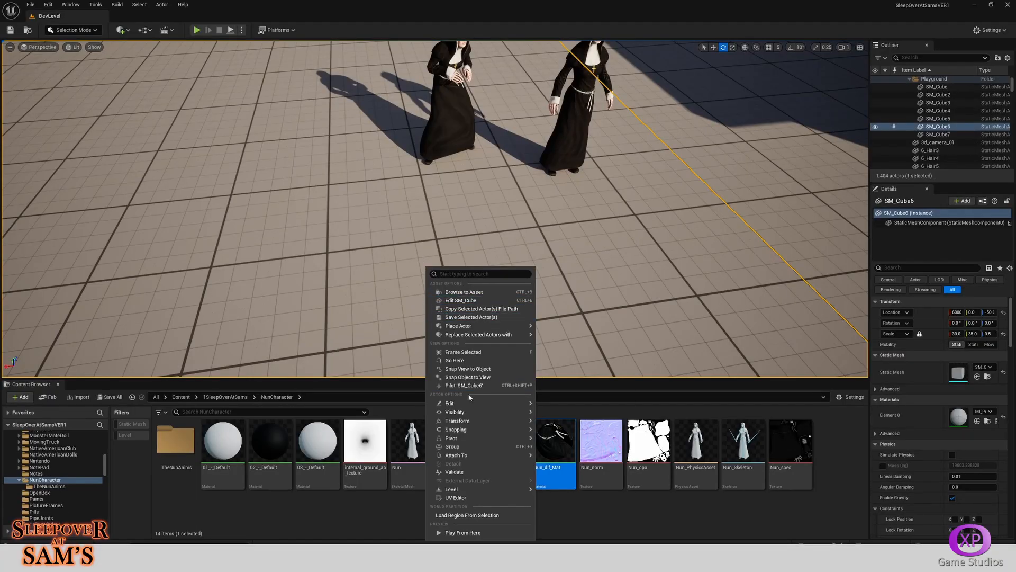
pyautogui.click(442, 533)
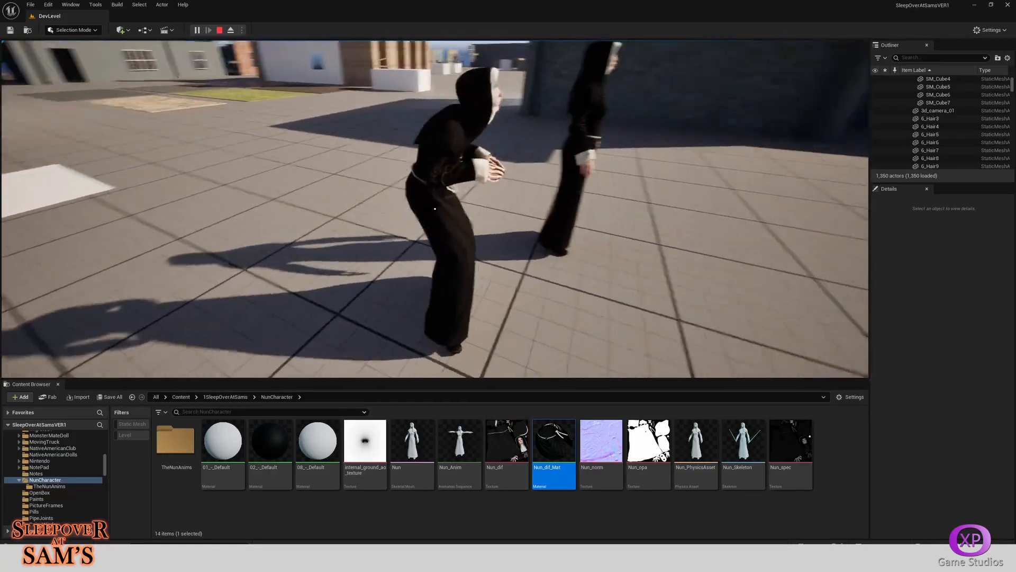
pyautogui.press('a')
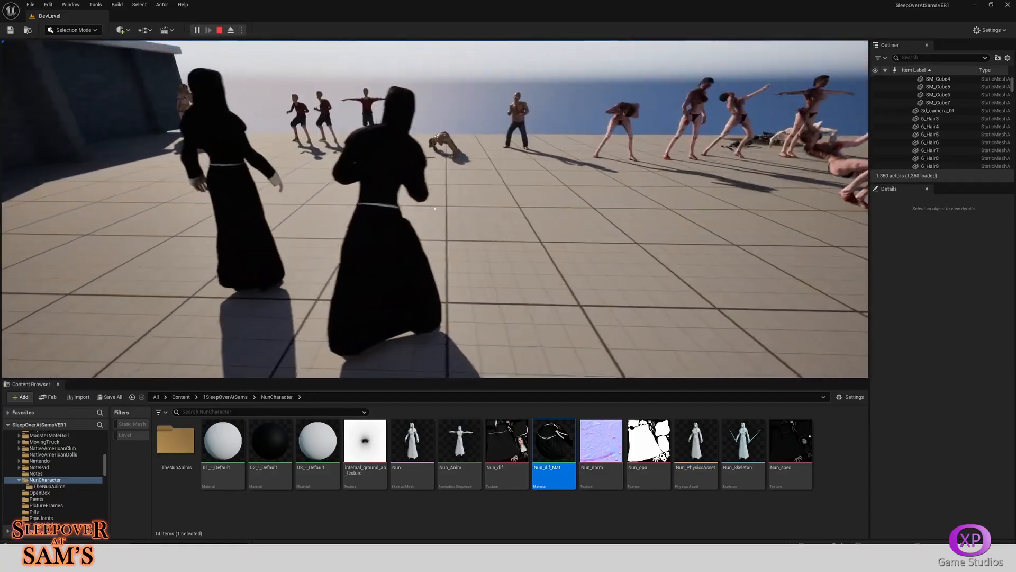
pyautogui.press('a')
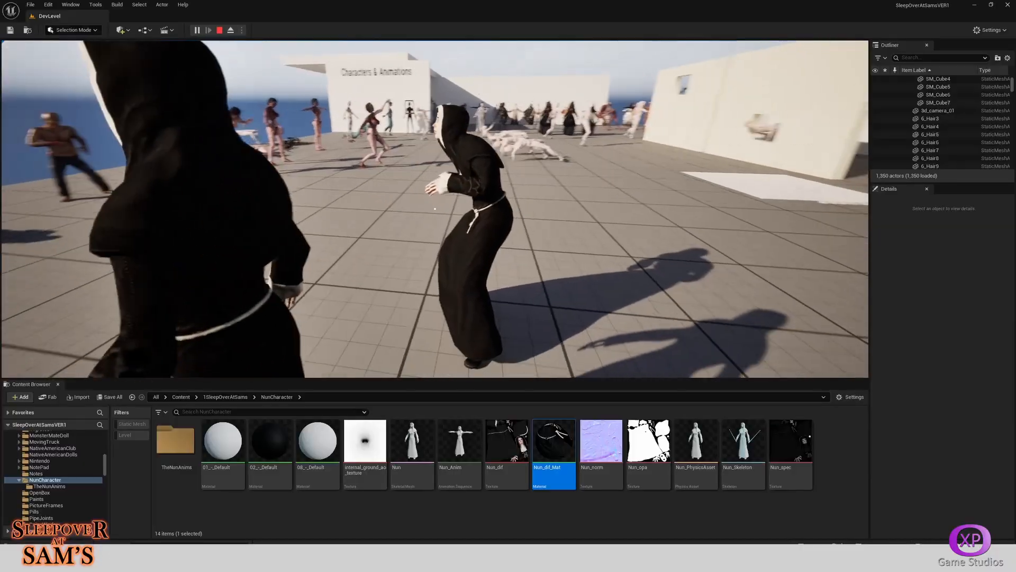
pyautogui.press('a')
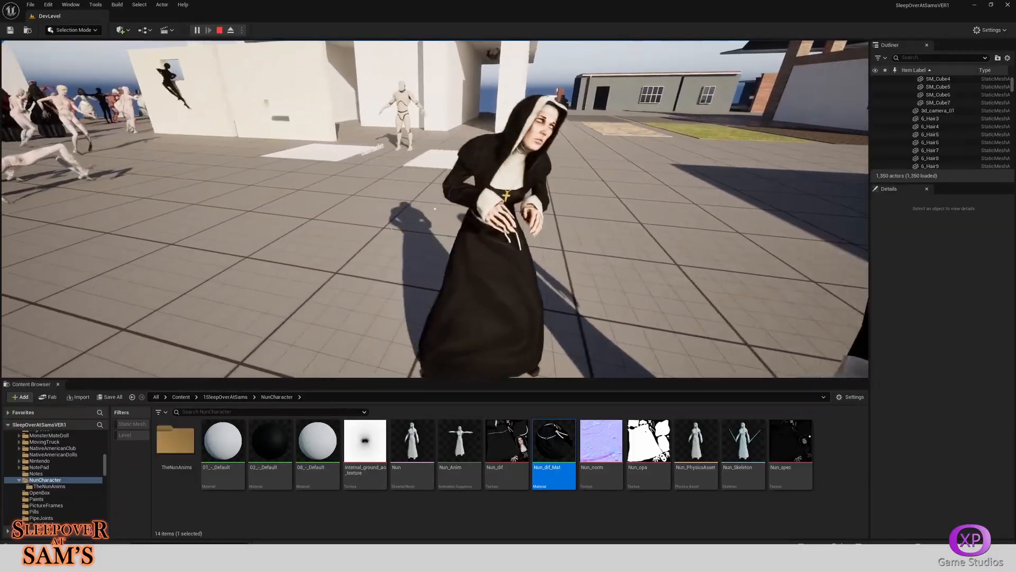
pyautogui.press('Escape')
pyautogui.click(774, 119)
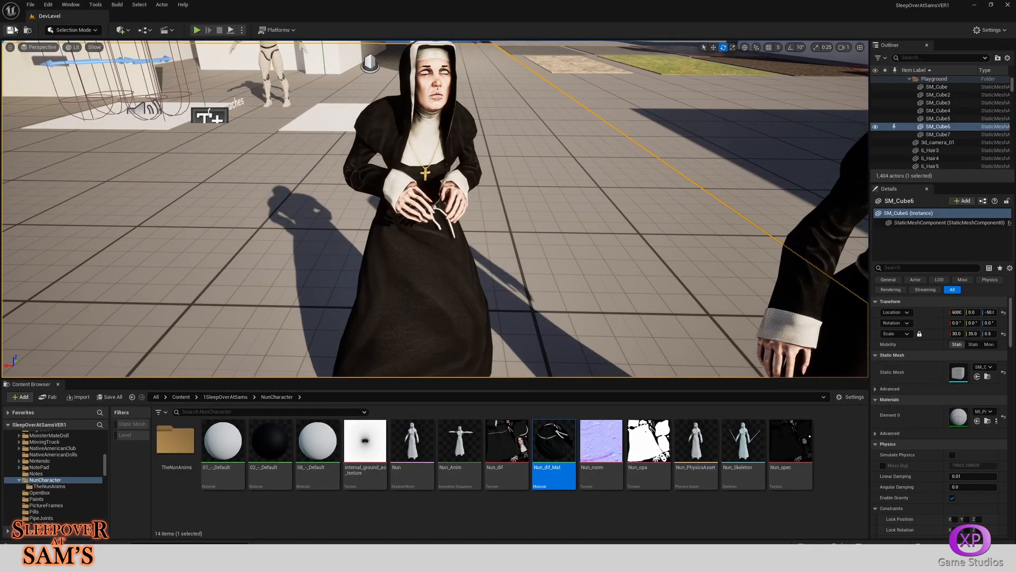
# Save all modified assets and levels in the project.
pyautogui.click(30, 4)
pyautogui.click(59, 118)
# Switch to Mixamo in Chrome and look over the Old Man Idle preview and the other idle animations.
pyautogui.moveTo(527, 556)
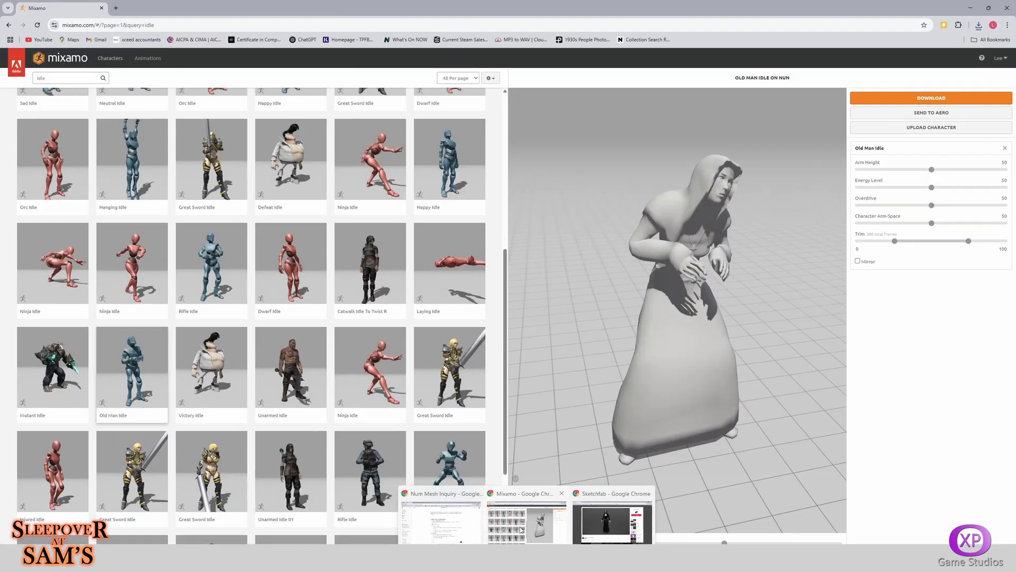
pyautogui.click(522, 529)
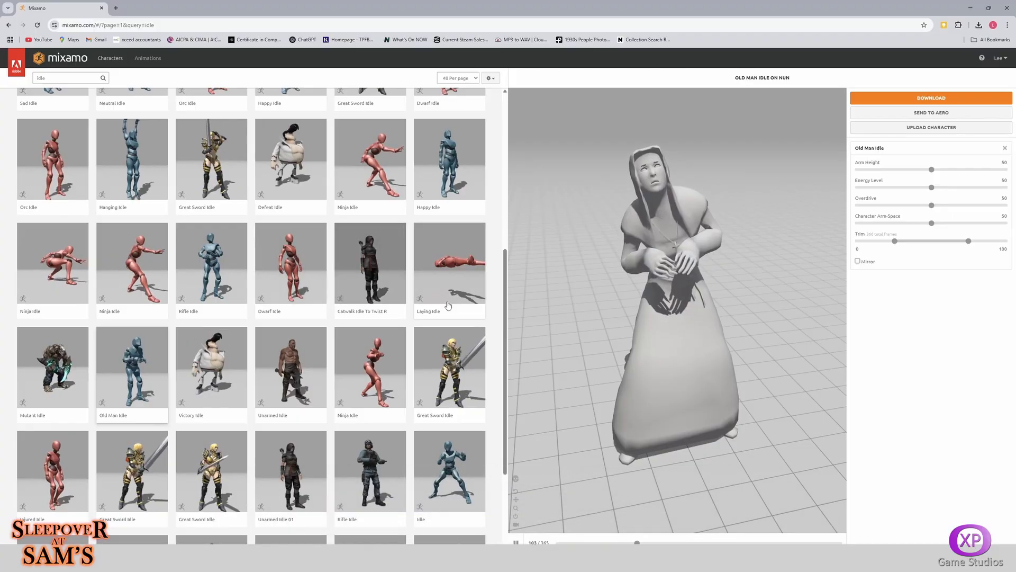
pyautogui.scroll(-3, 259, 254)
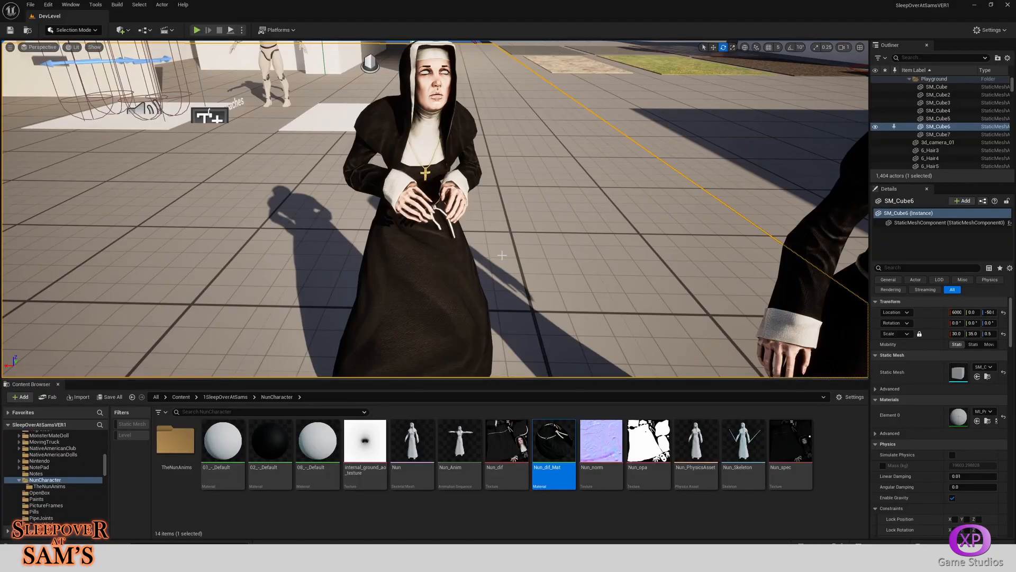
pyautogui.scroll(-5, 373, 184)
pyautogui.moveTo(474, 226); pyautogui.dragTo(468, 220, button='right')
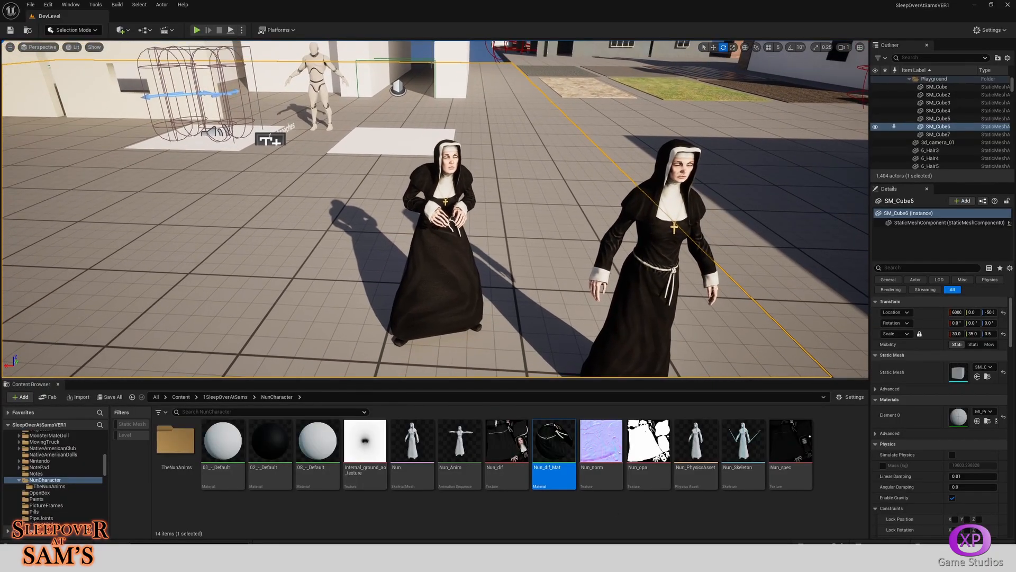
pyautogui.scroll(4, 474, 226)
pyautogui.scroll(-5, 473, 226)
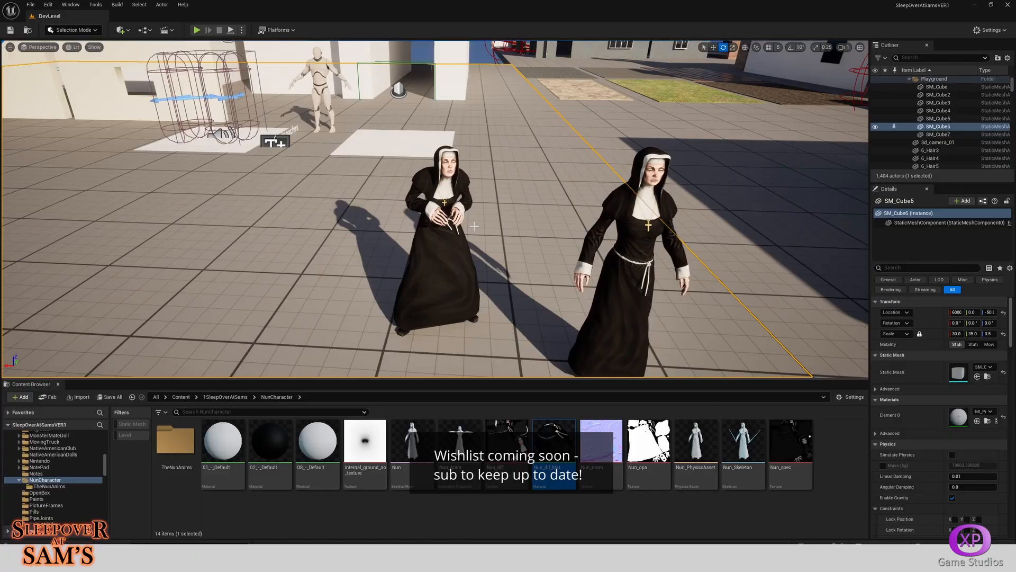
pyautogui.moveTo(475, 226); pyautogui.dragTo(445, 228, button='right')
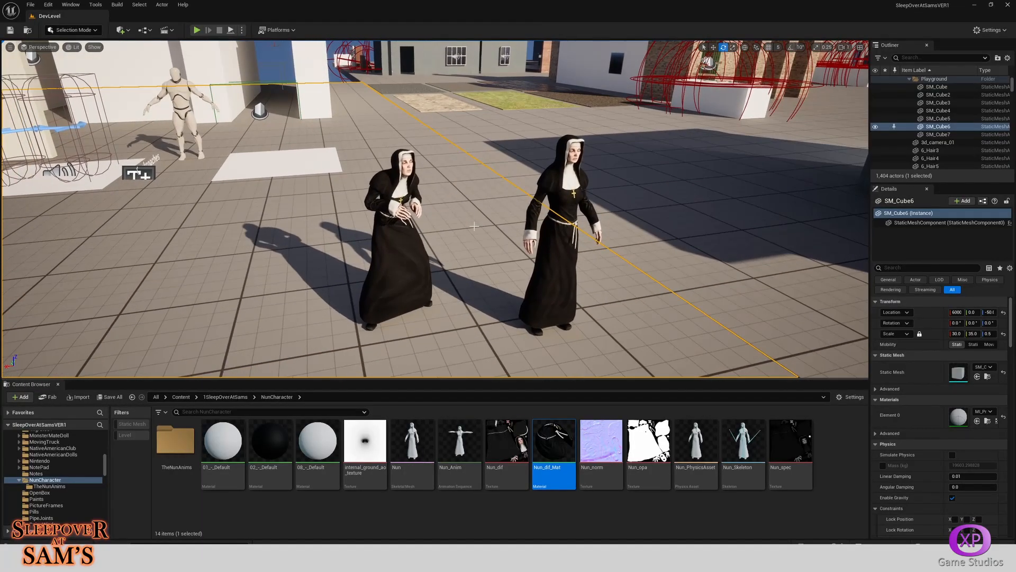